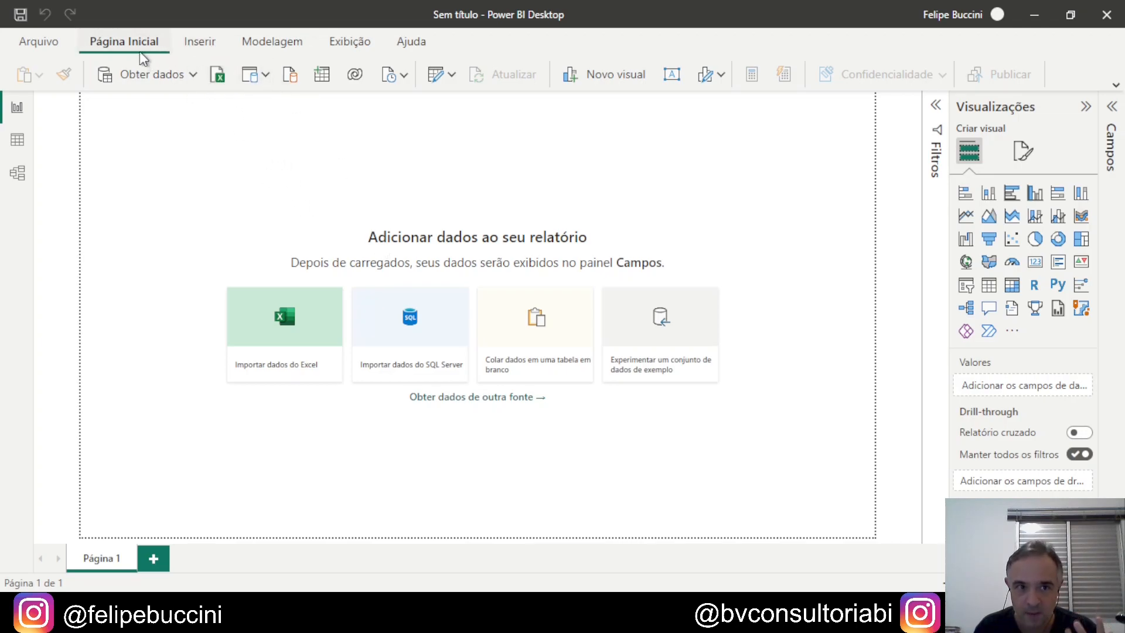
Import the PLANO DE CONTAS and RAZÃO sheets from the Excel workbook DADOS.xlsx and open them for data transformation.
left_click(218, 76)
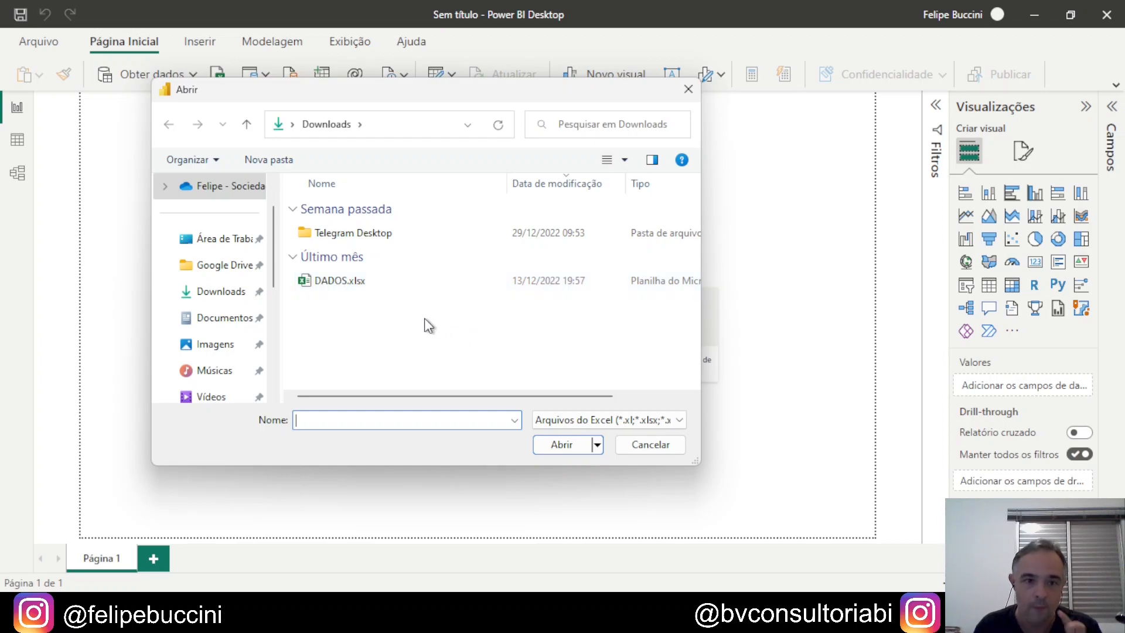
left_click(336, 280)
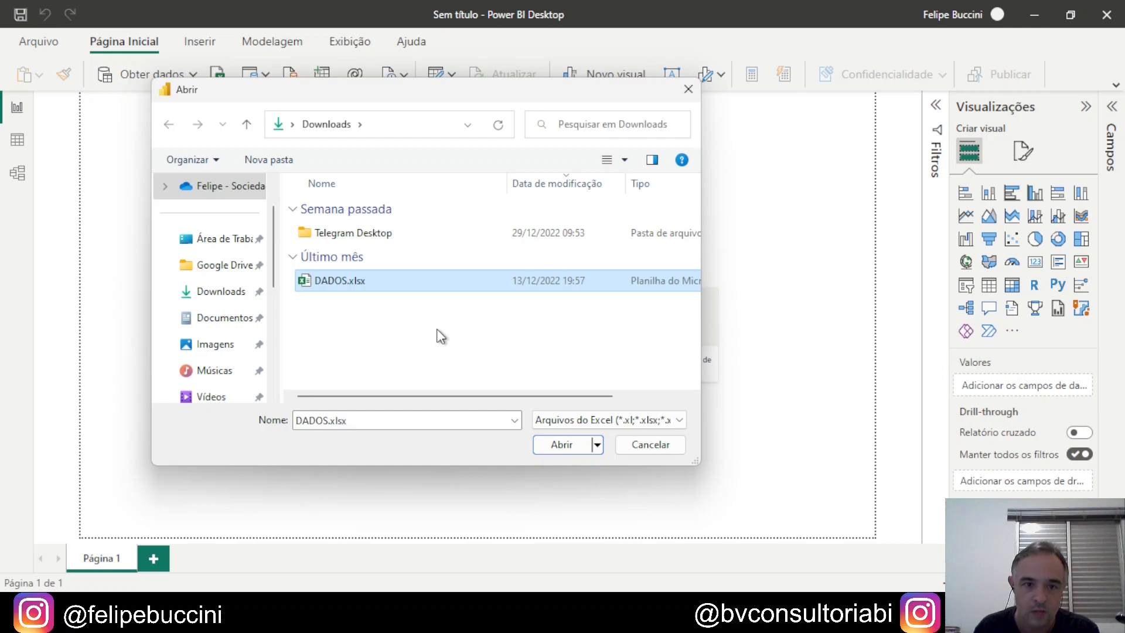
left_click(547, 443)
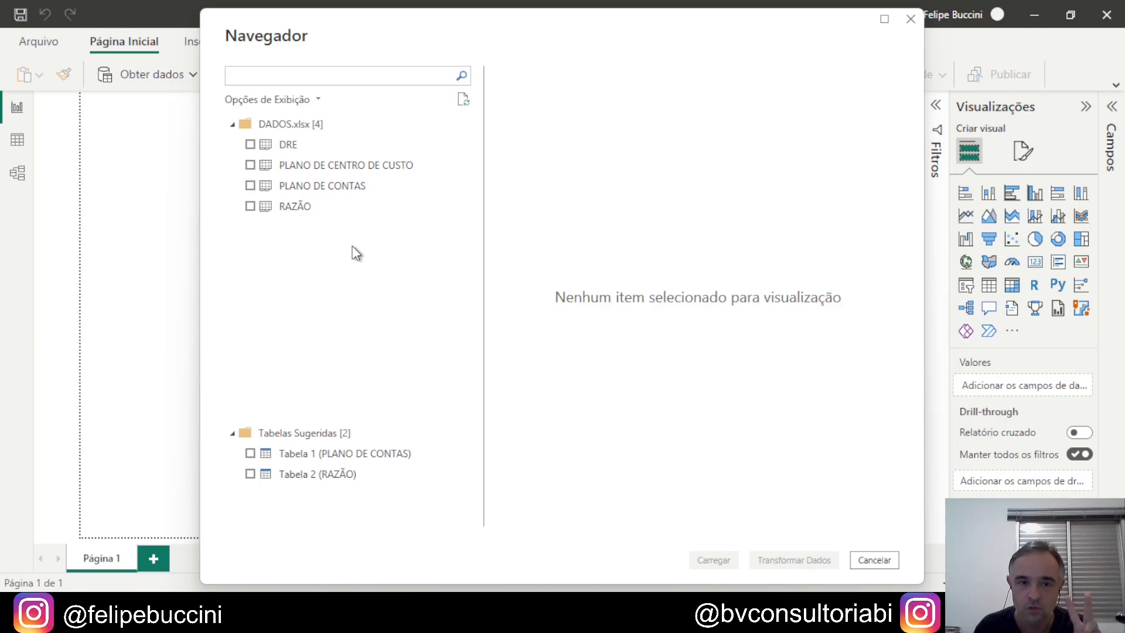
left_click(250, 185)
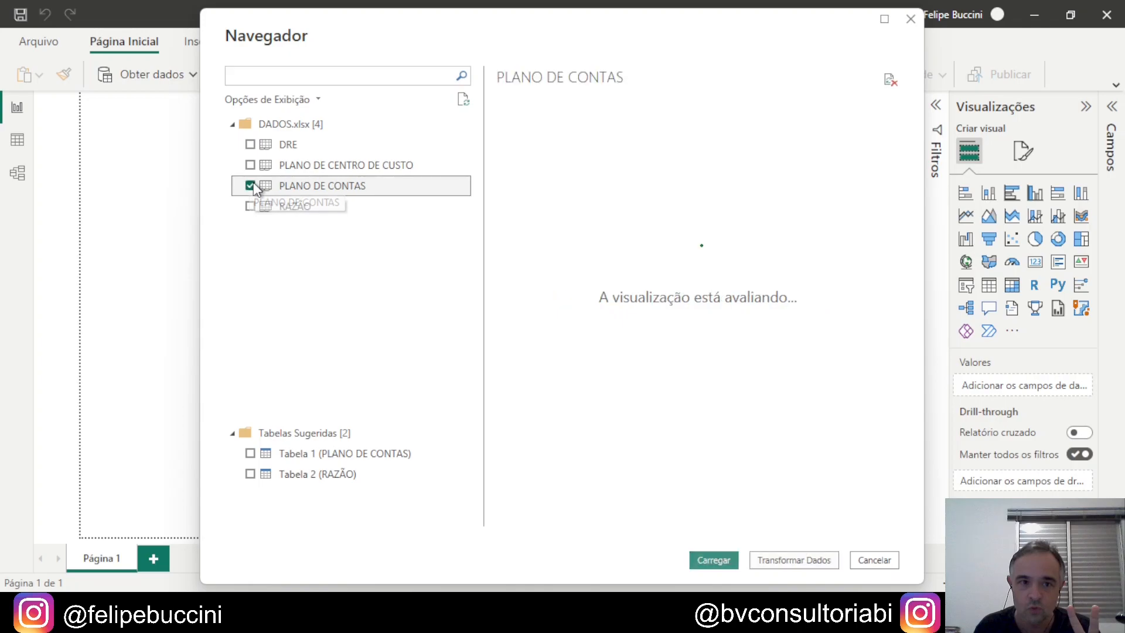
left_click(250, 206)
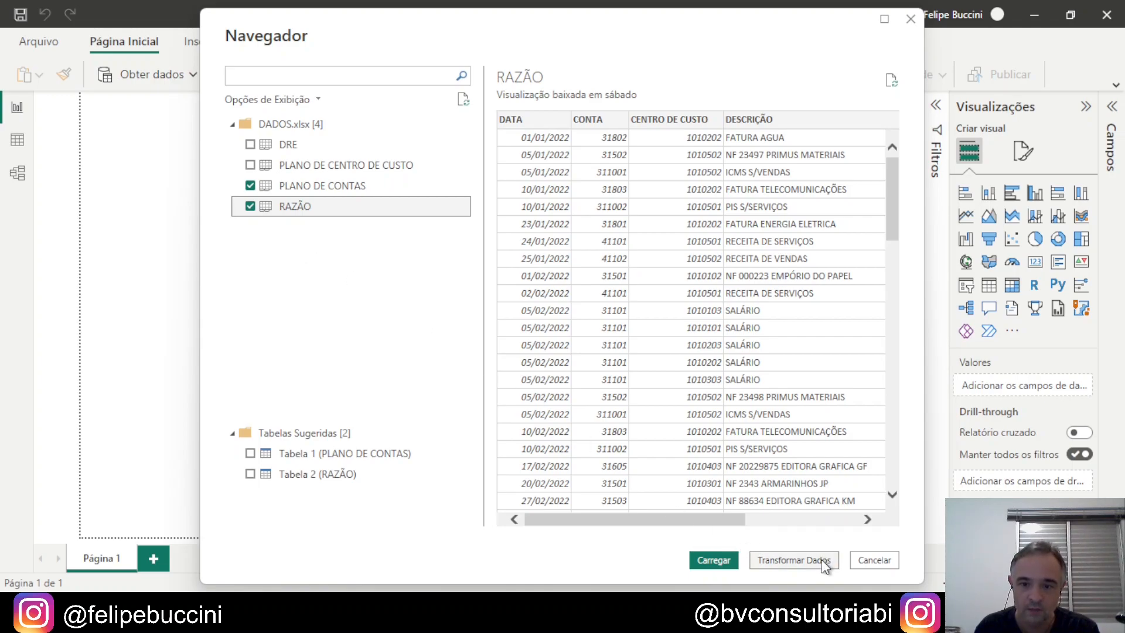
left_click(792, 566)
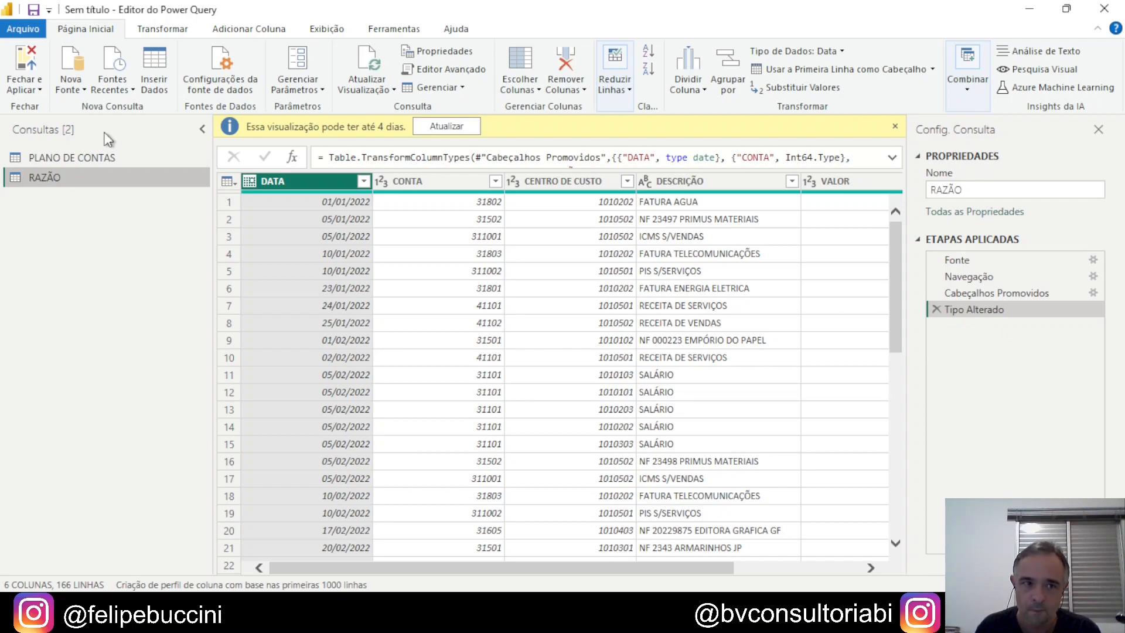
Change the CONTA column of the PLANO DE CONTAS query to the Texto data type, replacing the existing conversion.
left_click(55, 158)
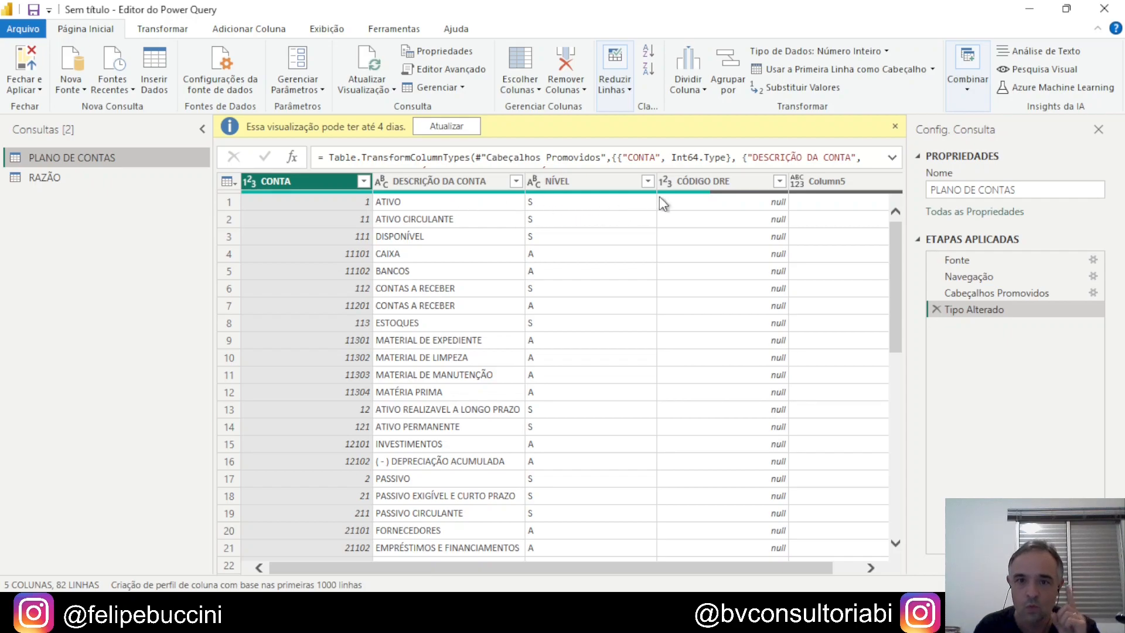
mouse_move(815, 191)
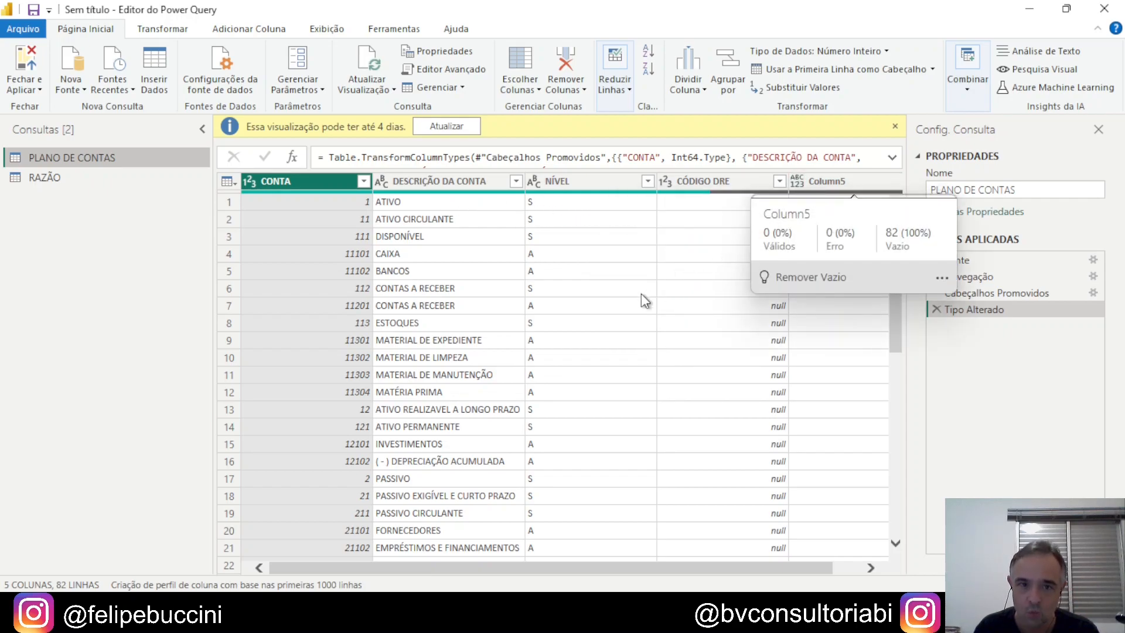
left_click(251, 183)
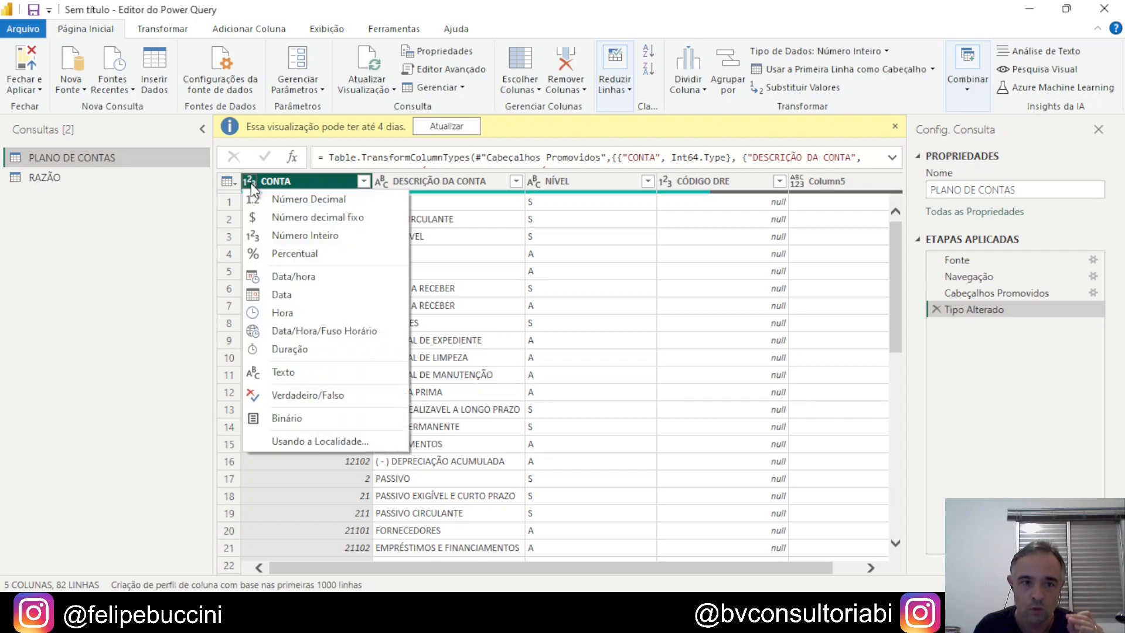
left_click(280, 372)
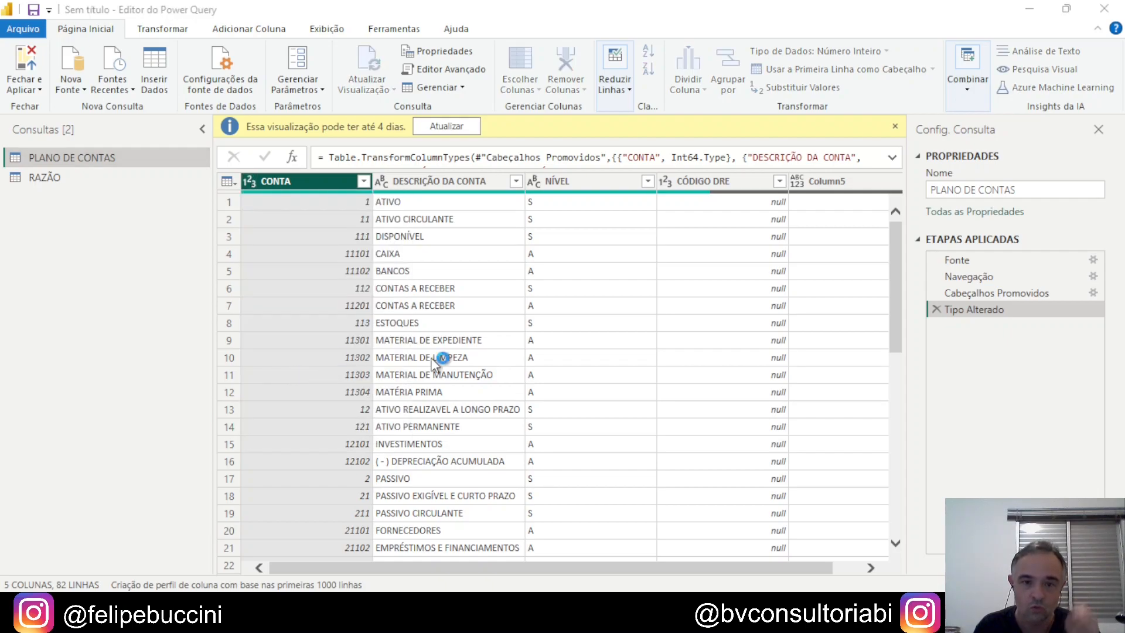
key("Return")
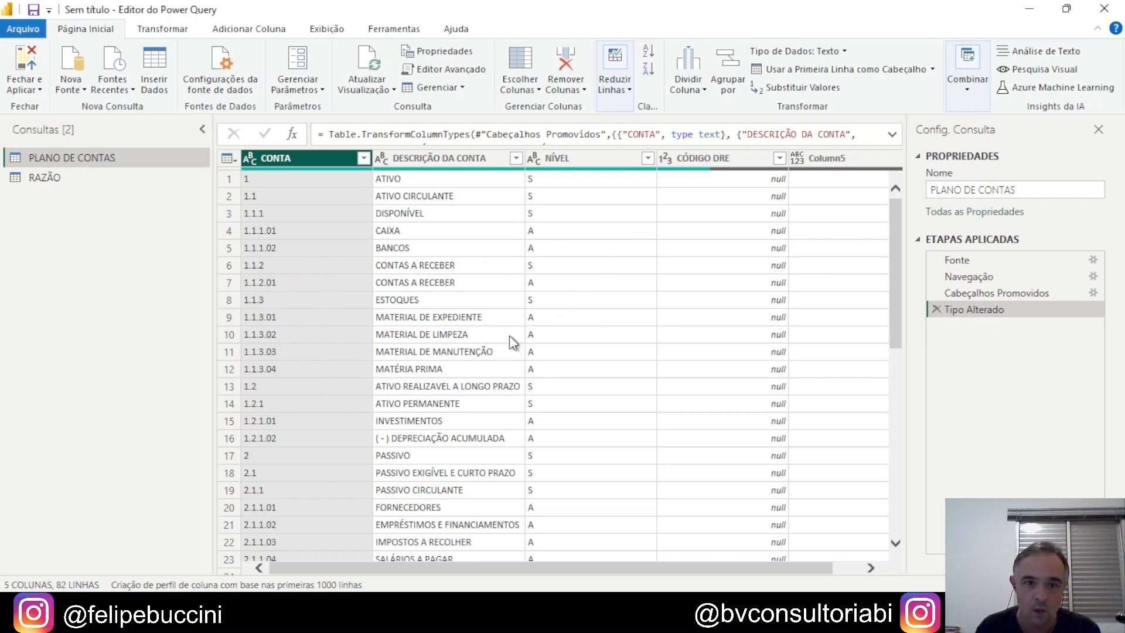
Remove the empty Column5 from the PLANO DE CONTAS query.
left_click(820, 158)
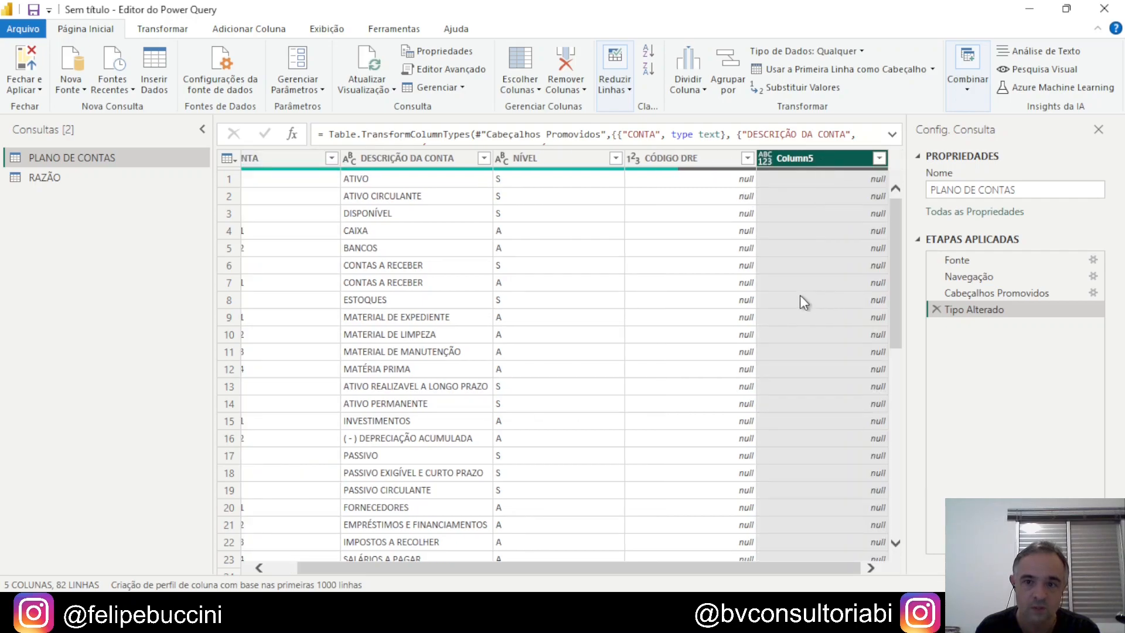
left_click_drag(898, 237, 907, 184)
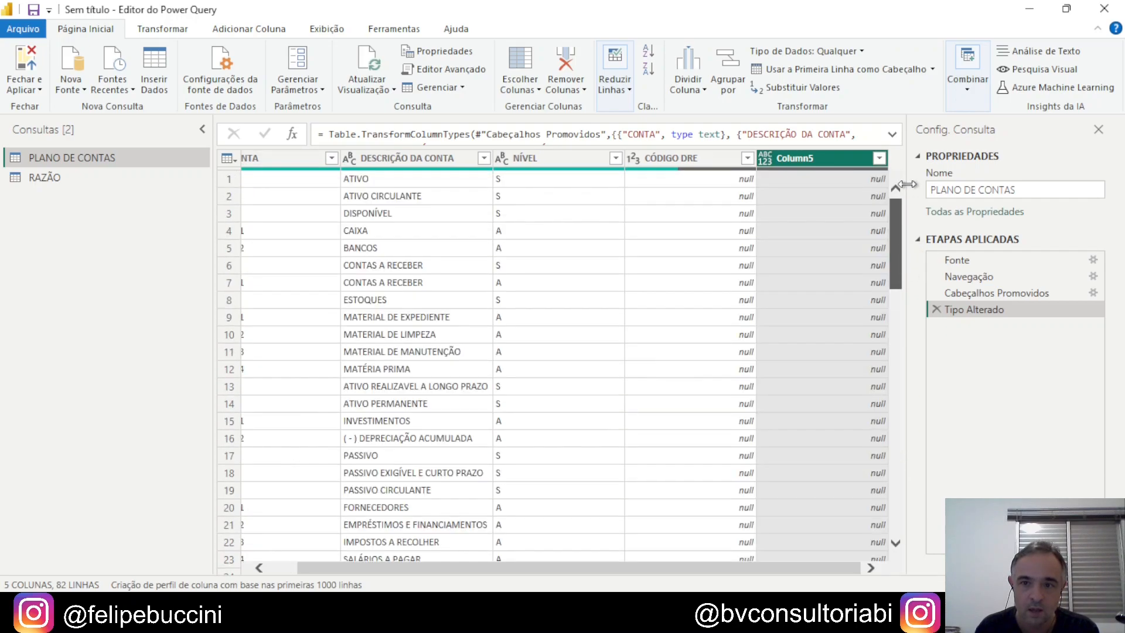
right_click(827, 165)
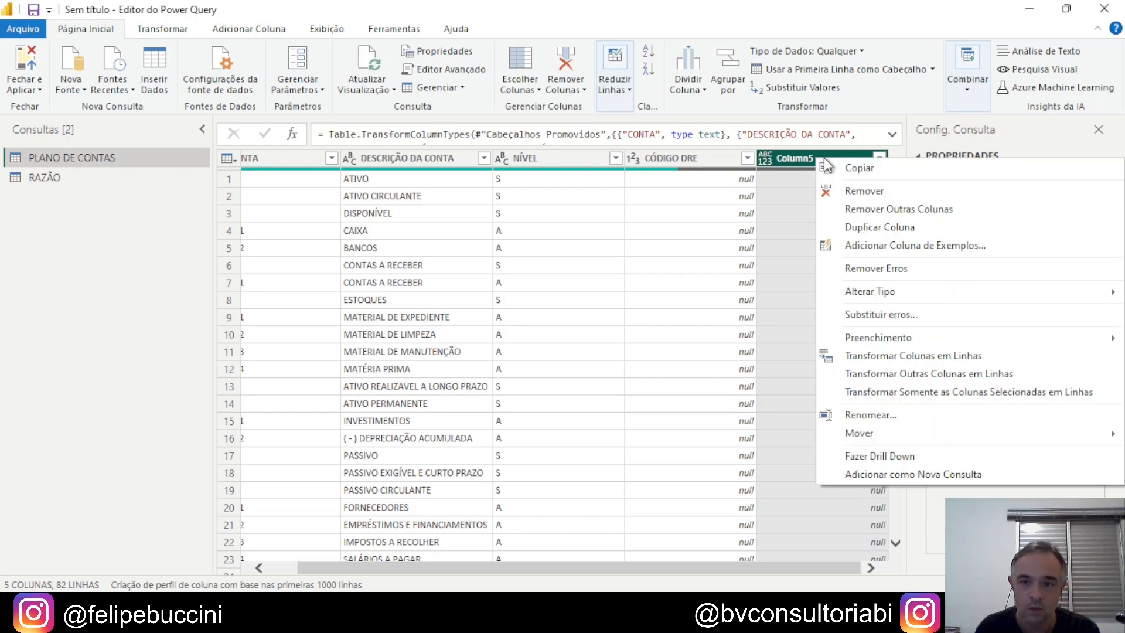
left_click(859, 189)
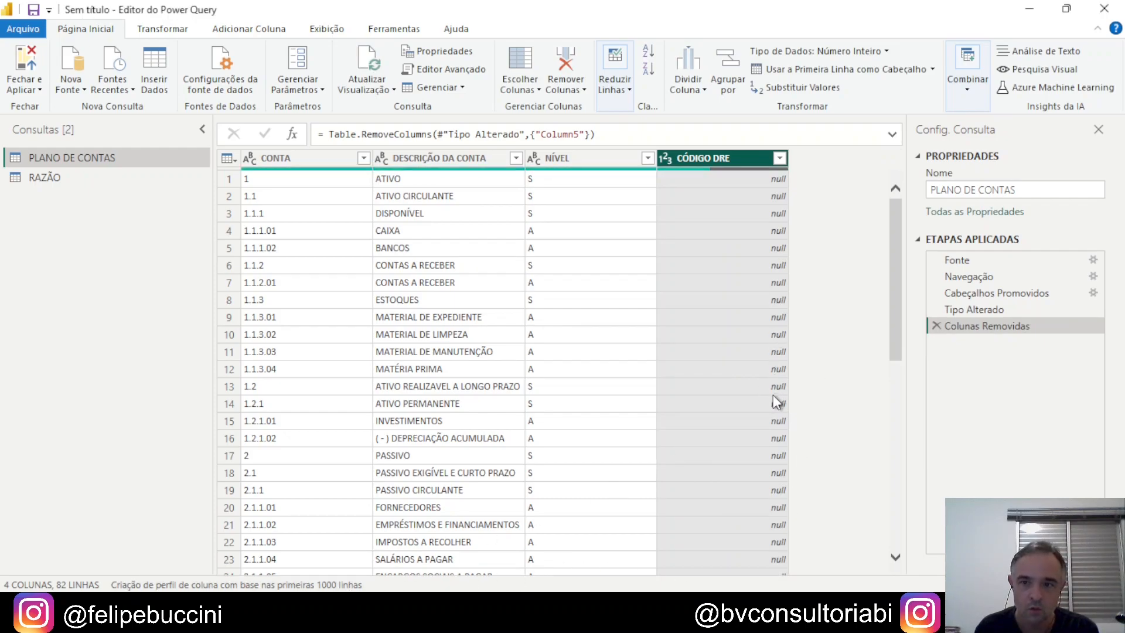
Set the DATA column of the RAZÃO query to the Data type.
left_click(52, 178)
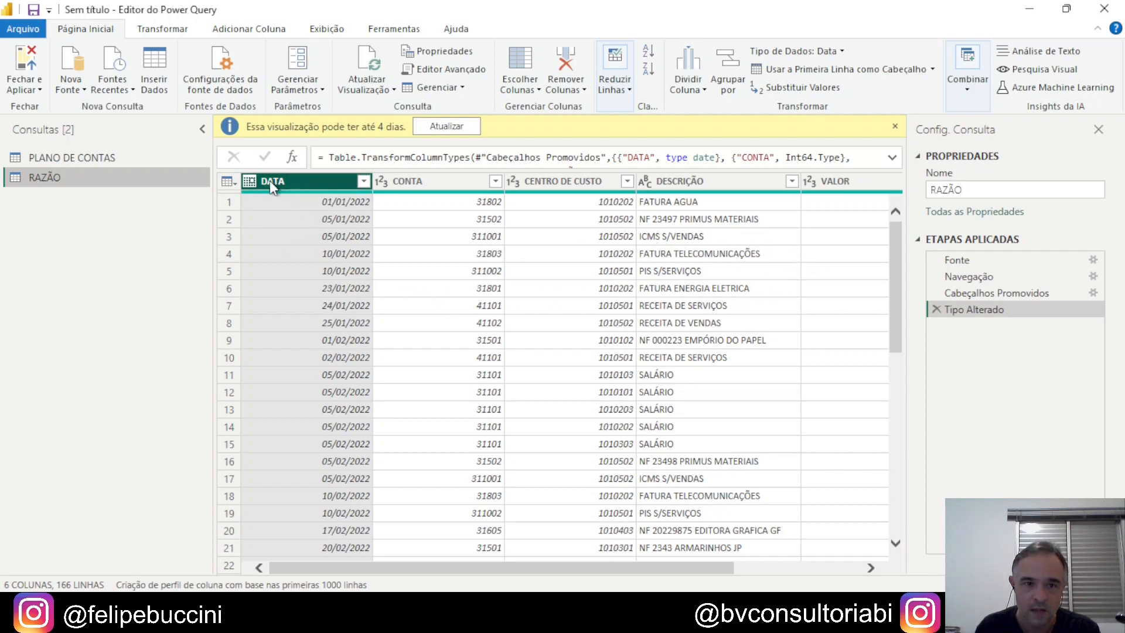
left_click(249, 182)
left_click(312, 294)
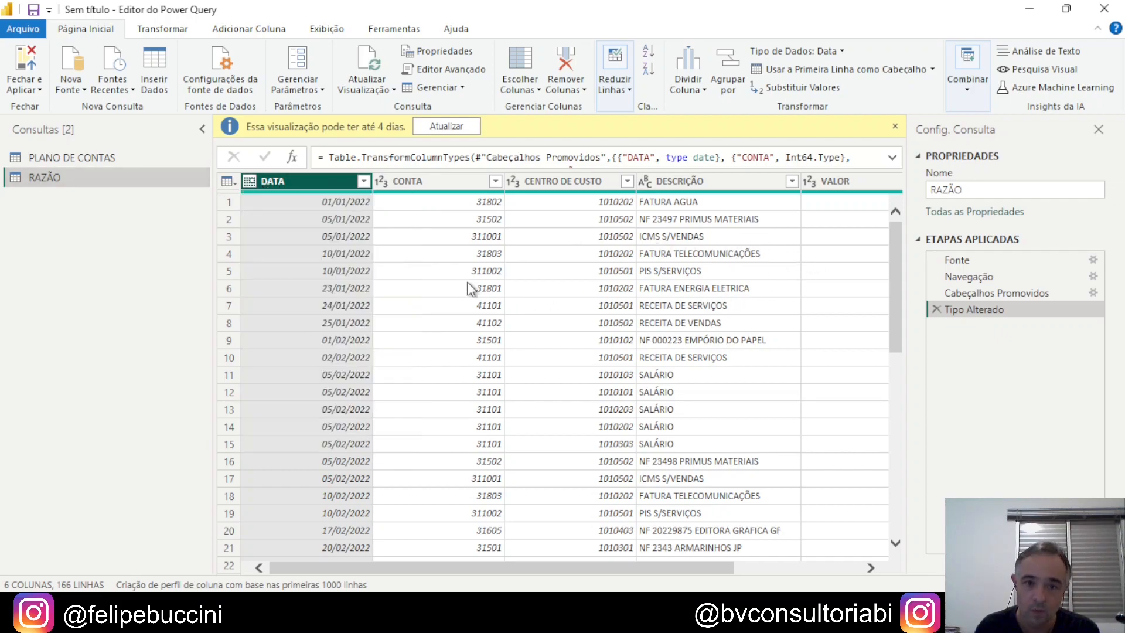
Change the CONTA column of the RAZÃO query to Texto, replacing the existing conversion, to match the PLANO DE CONTAS query.
left_click(467, 287)
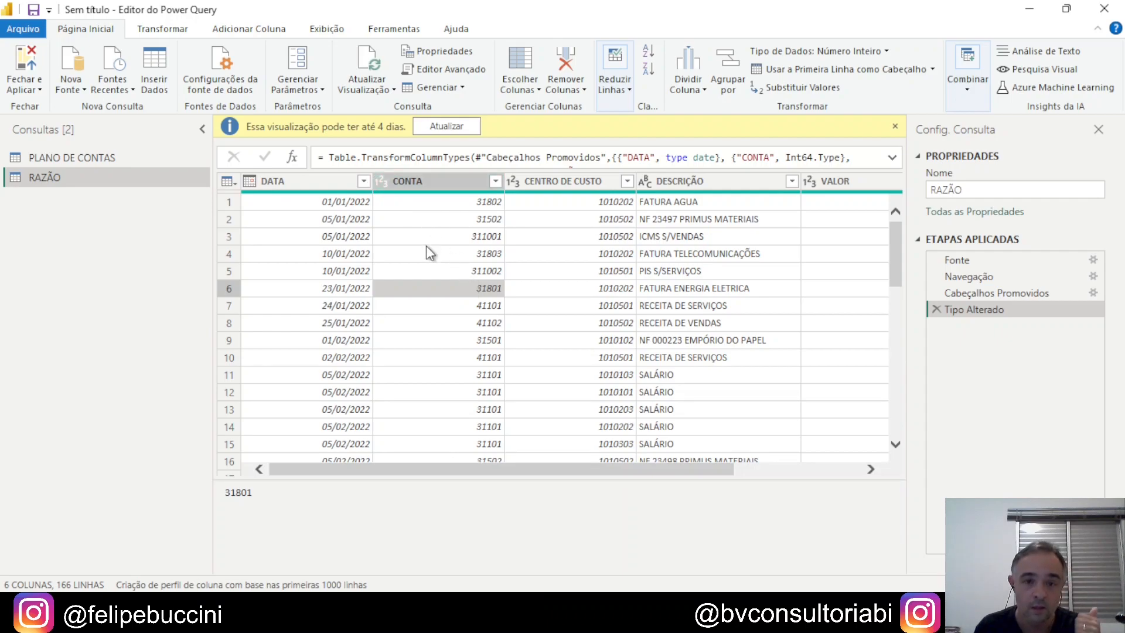
left_click(82, 158)
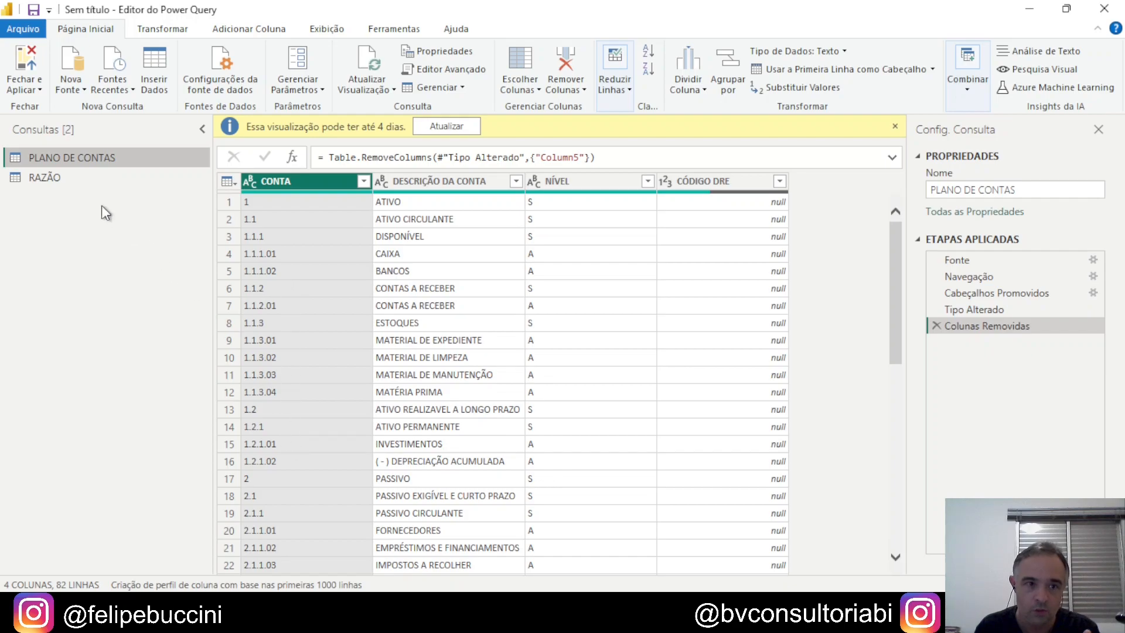
left_click(49, 177)
left_click(381, 182)
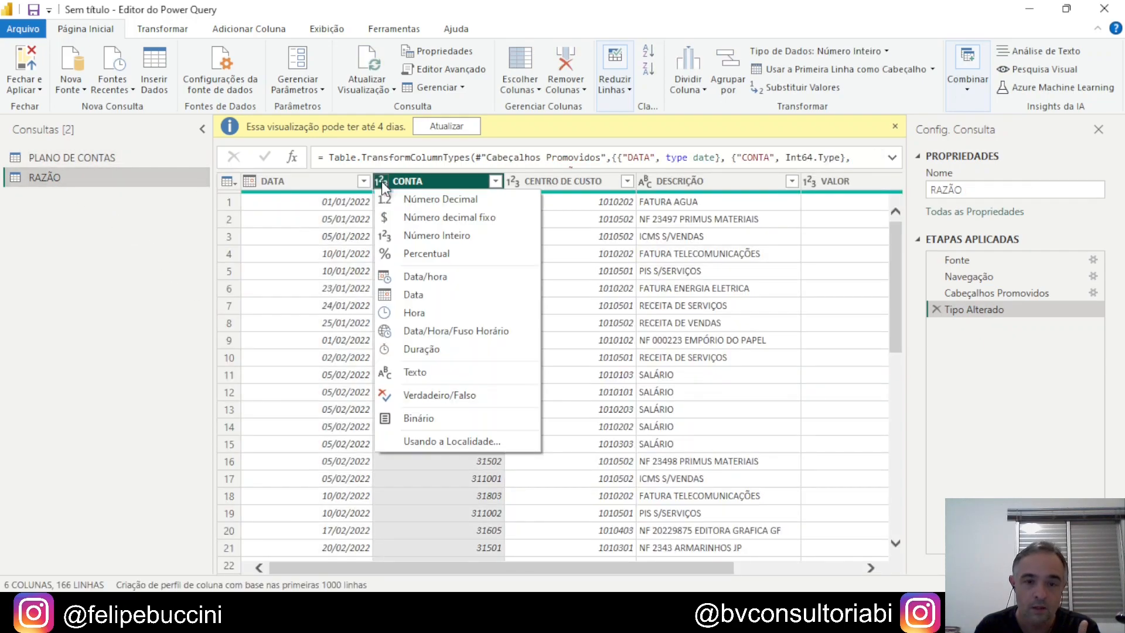
left_click(421, 367)
left_click(543, 347)
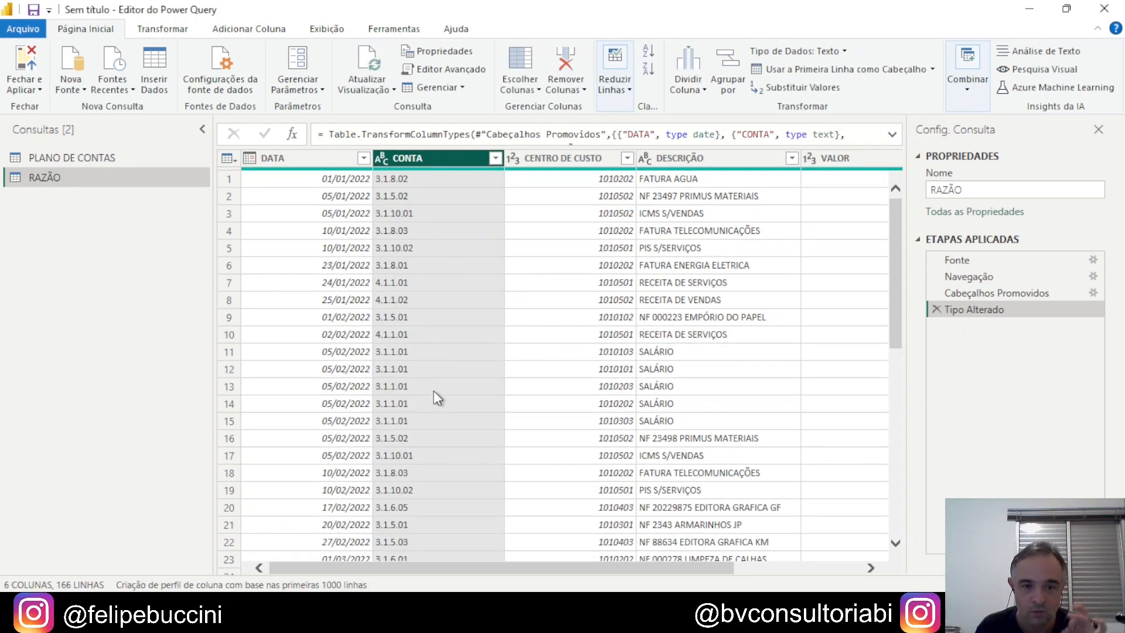
Change the CENTRO DE CUSTO column of the RAZÃO query to Texto, replacing the existing conversion.
left_click(516, 161)
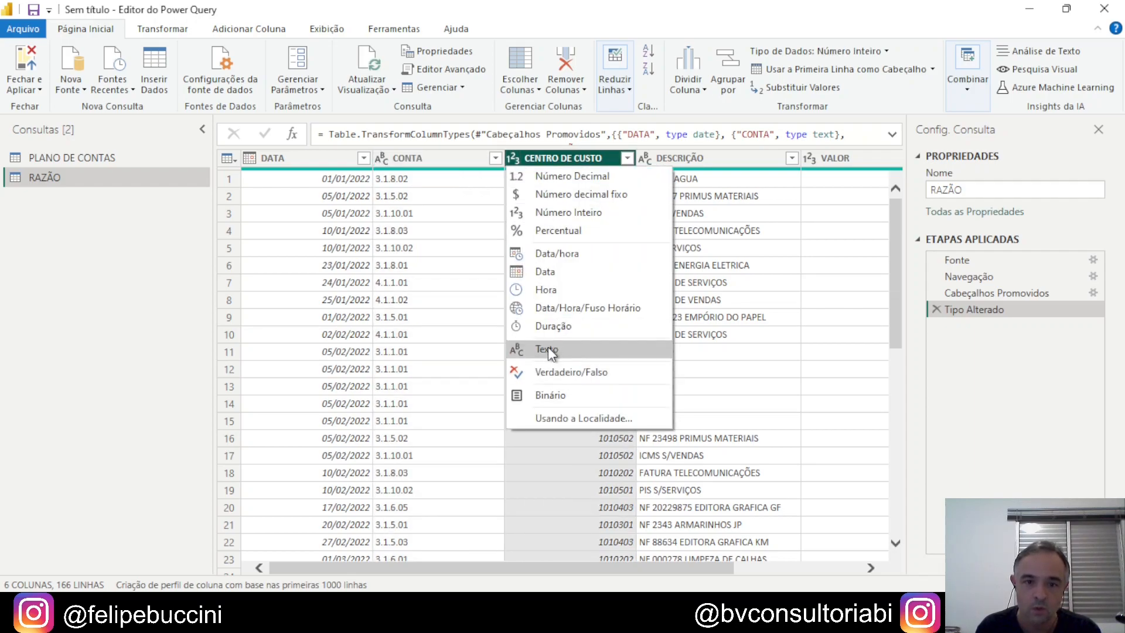
left_click(548, 349)
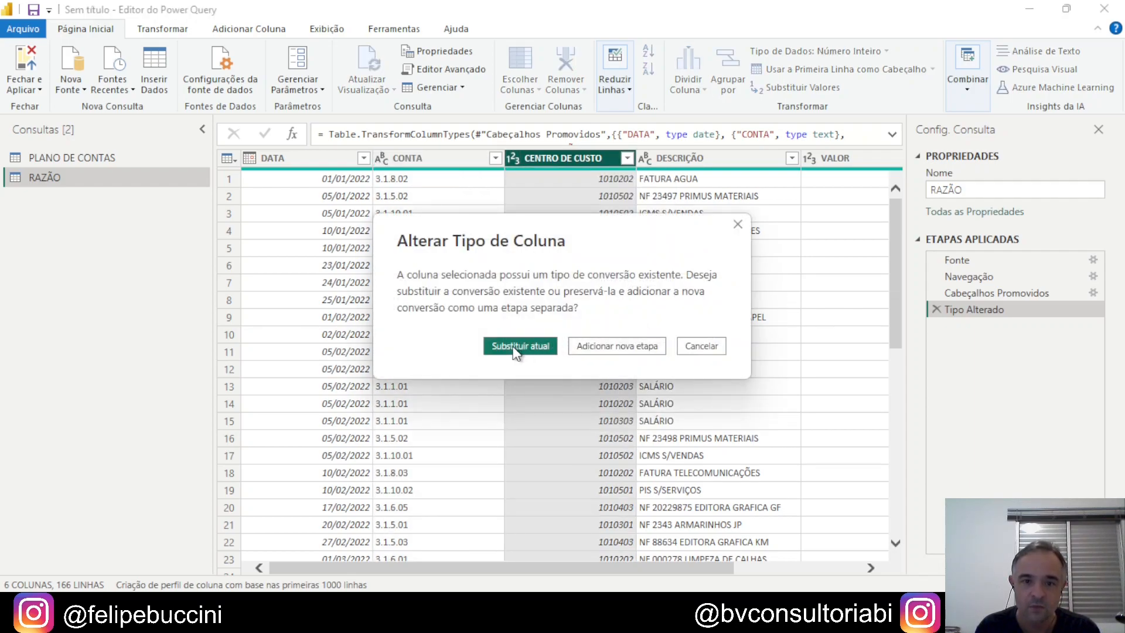
left_click(515, 347)
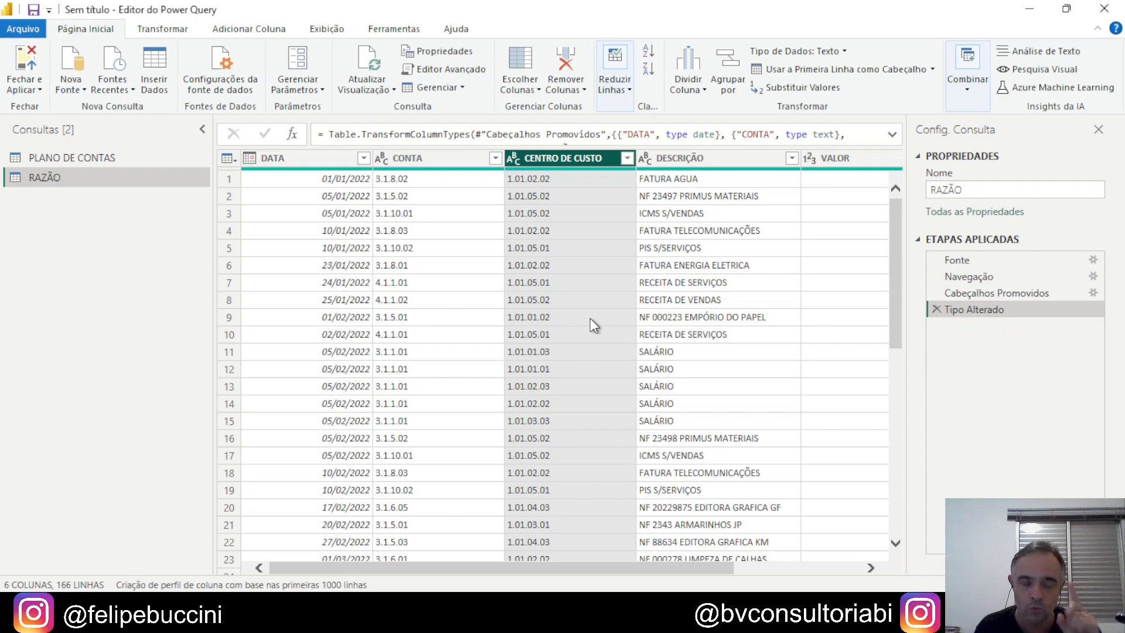
Remove the empty Column6 from the RAZÃO query.
left_click_drag(544, 565, 696, 561)
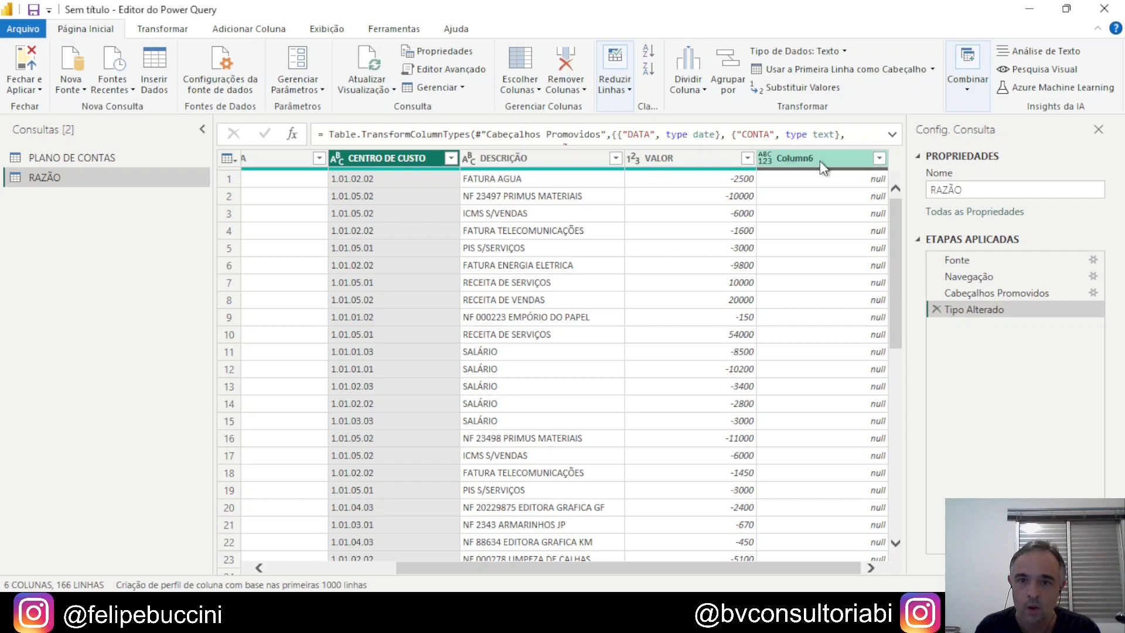
left_click_drag(894, 220, 887, 176)
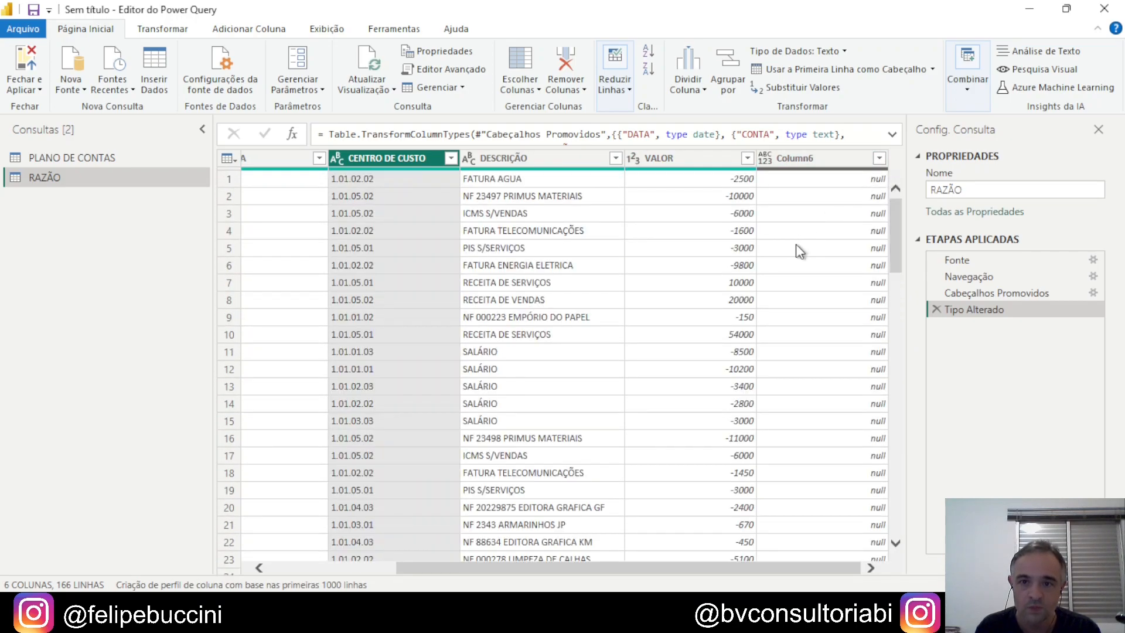
right_click(822, 155)
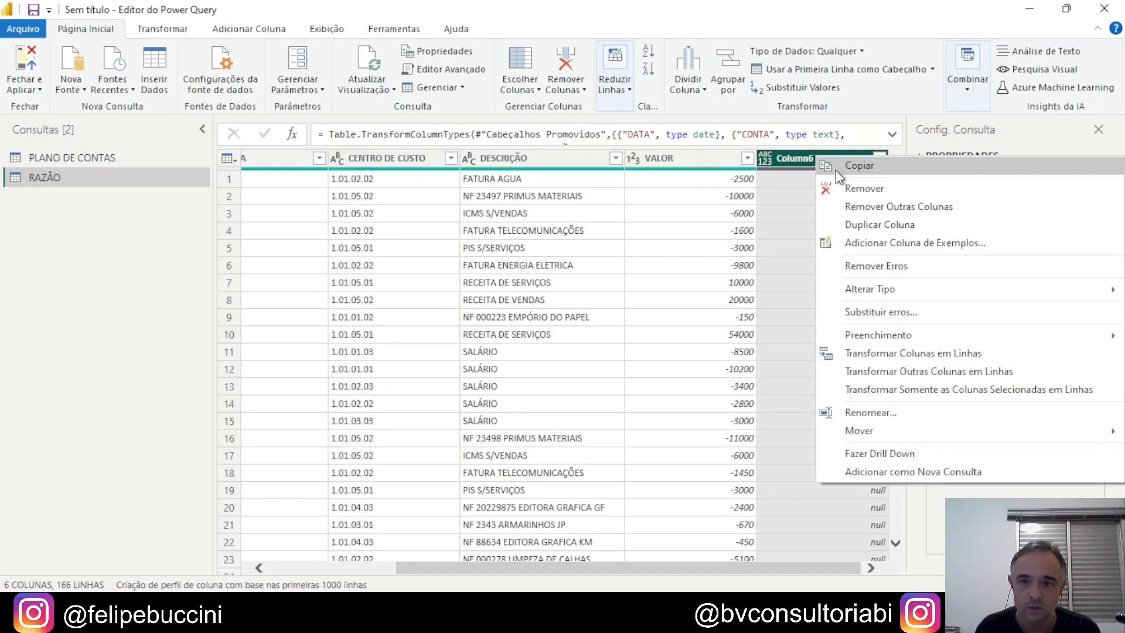
left_click(850, 187)
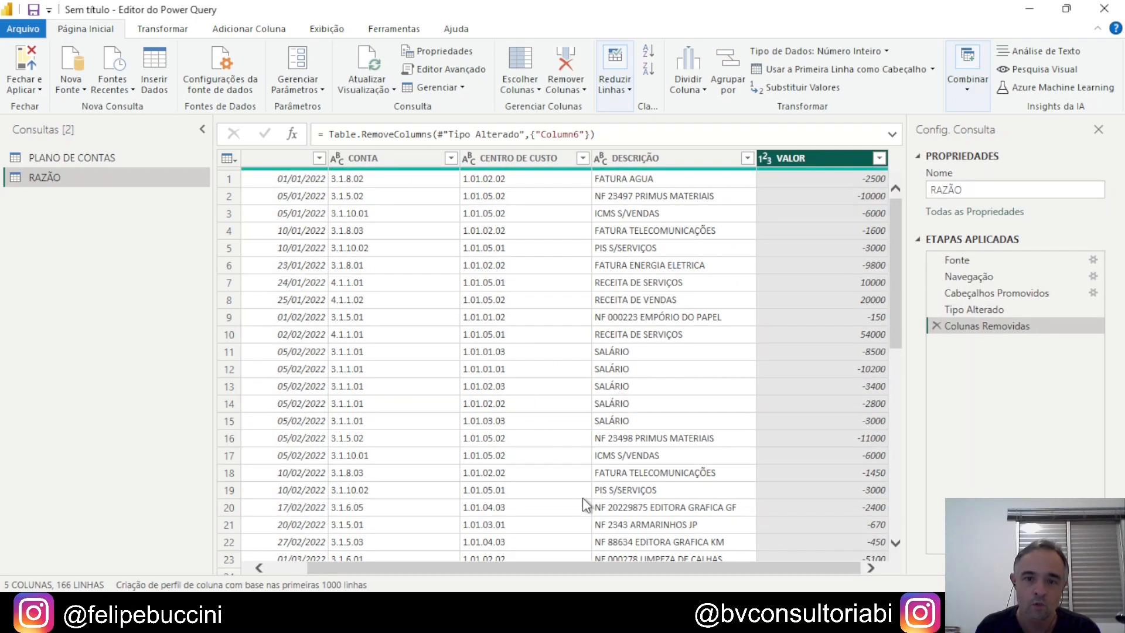
left_click_drag(589, 567, 550, 567)
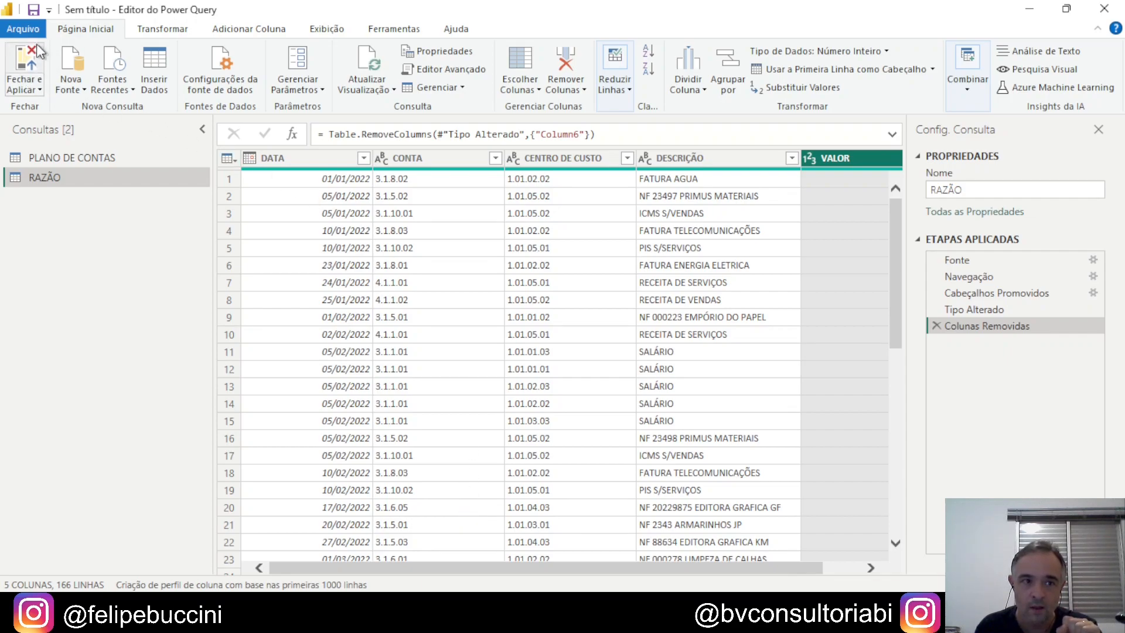
Close the query editor applying the changes, and review the loaded PLANO DE CONTAS and RAZÃO tables and the data model.
left_click(27, 66)
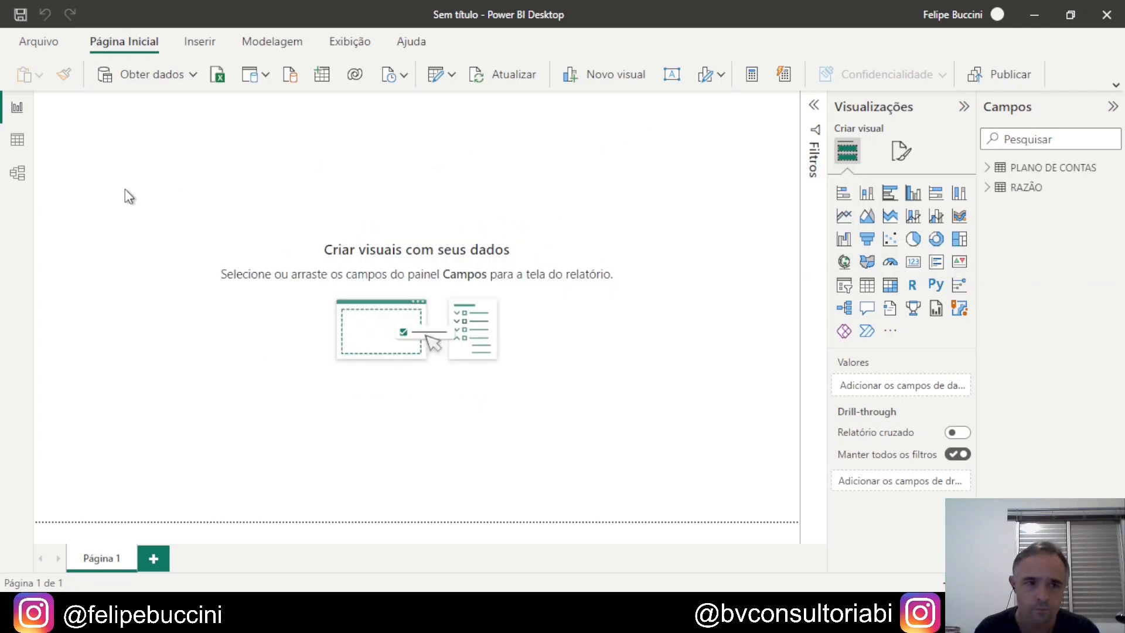
left_click(17, 147)
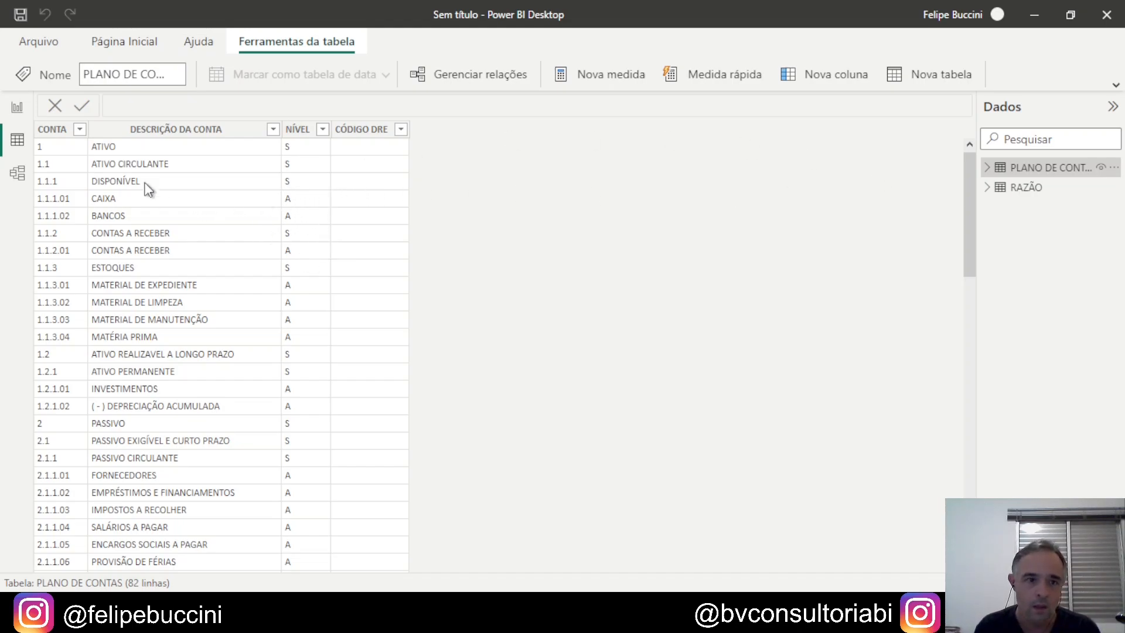
left_click(1024, 188)
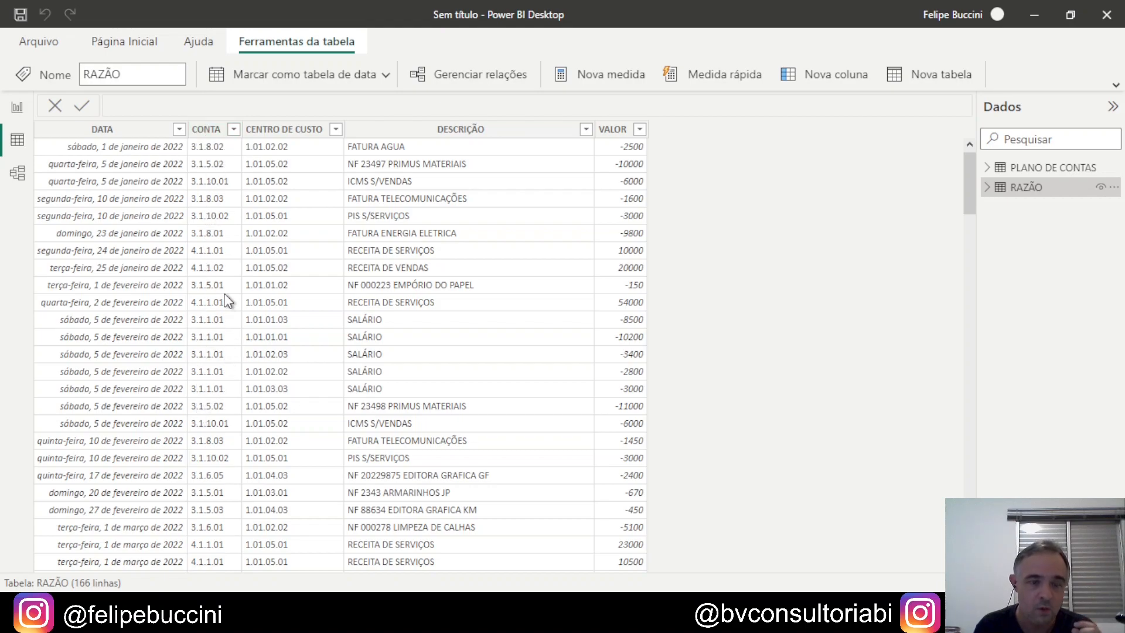
left_click(1042, 170)
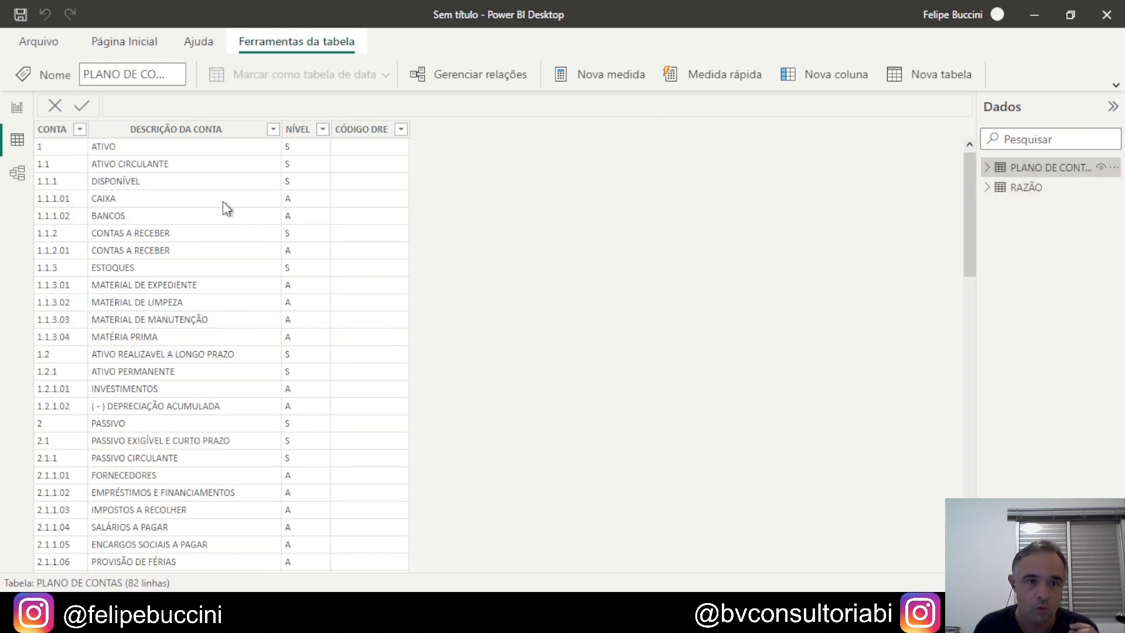
left_click(18, 176)
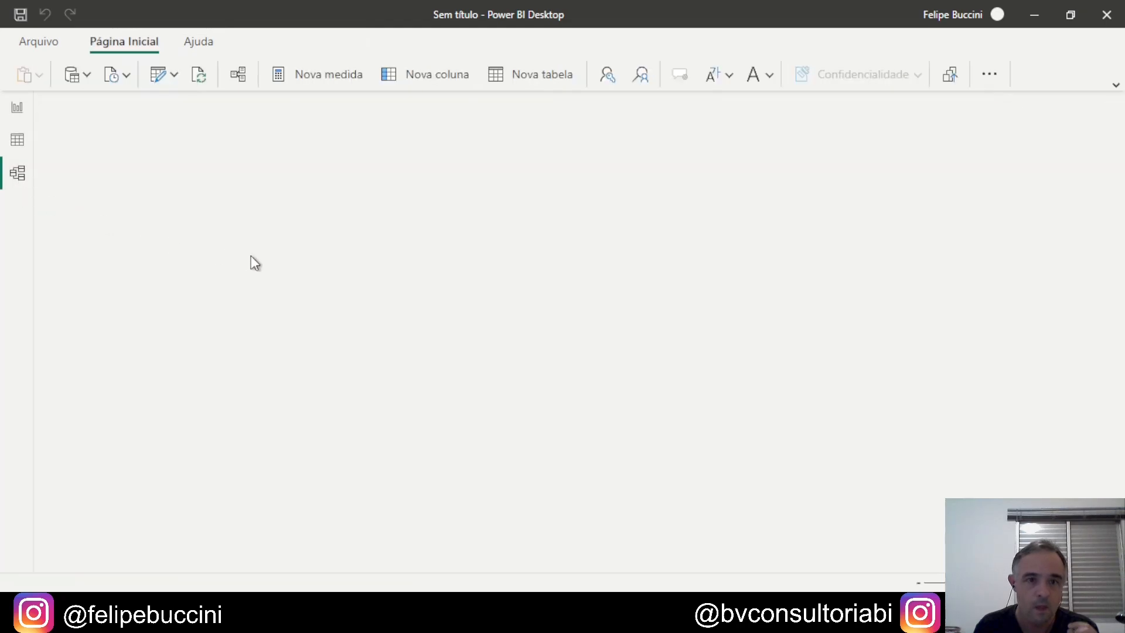
left_click(7, 147)
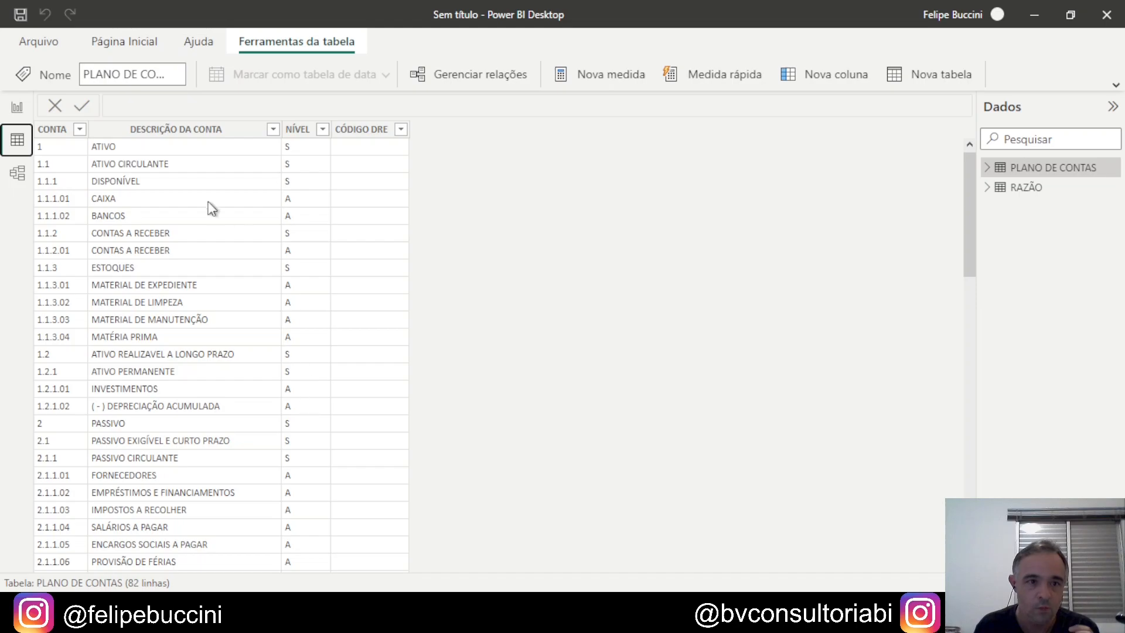
Format the DATA column of the RAZÃO table as Short Date.
left_click(1040, 188)
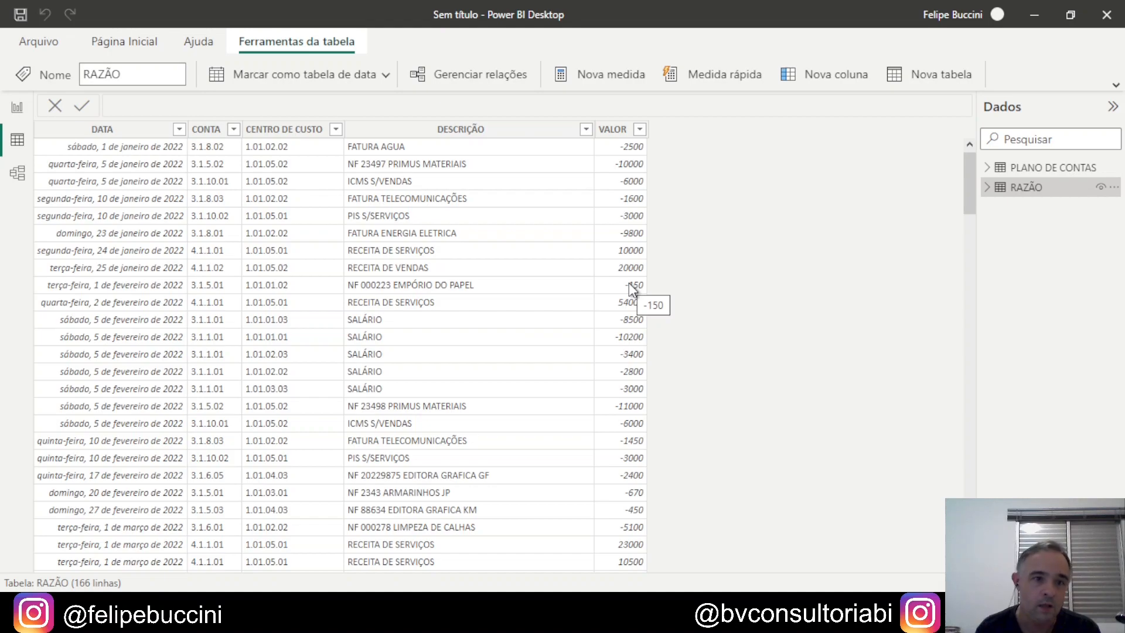
left_click(147, 129)
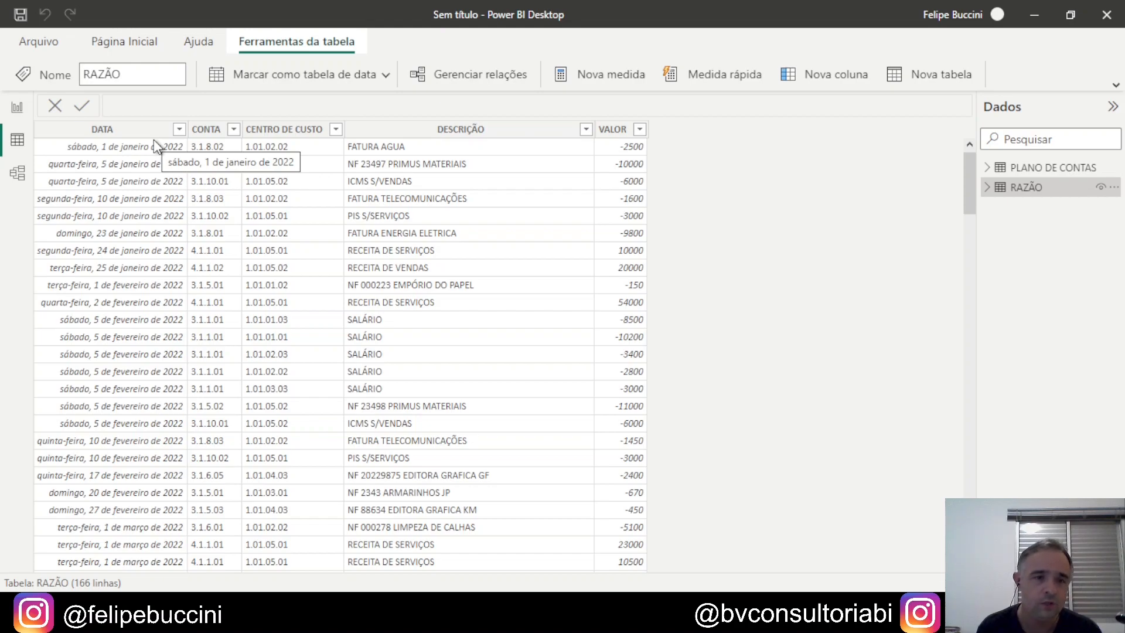
left_click(133, 130)
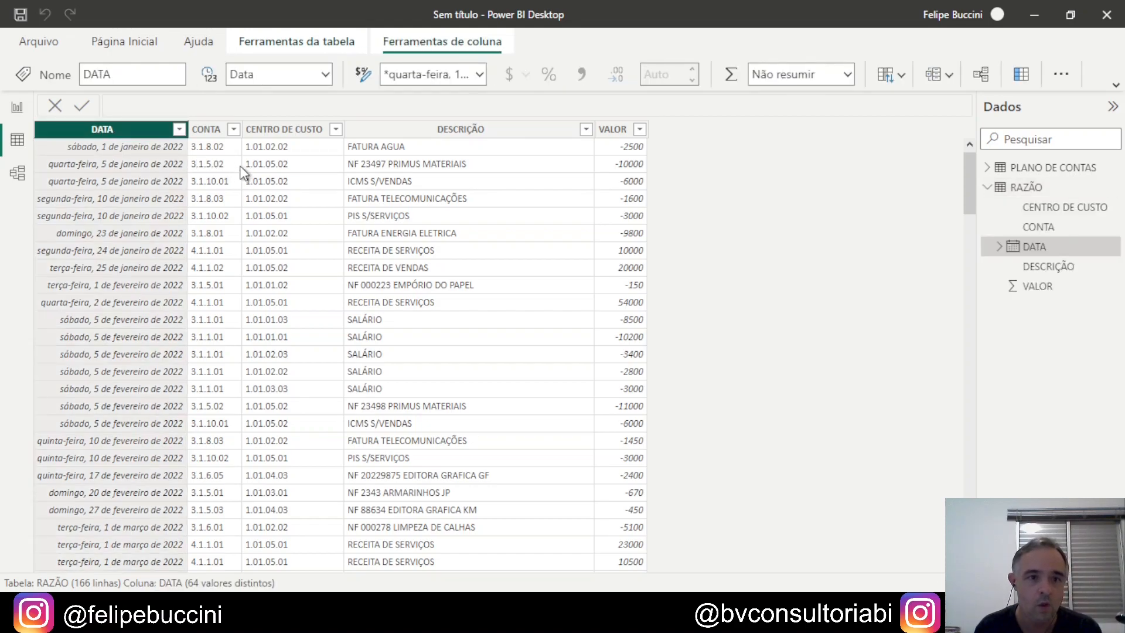
left_click(480, 74)
left_click(498, 120)
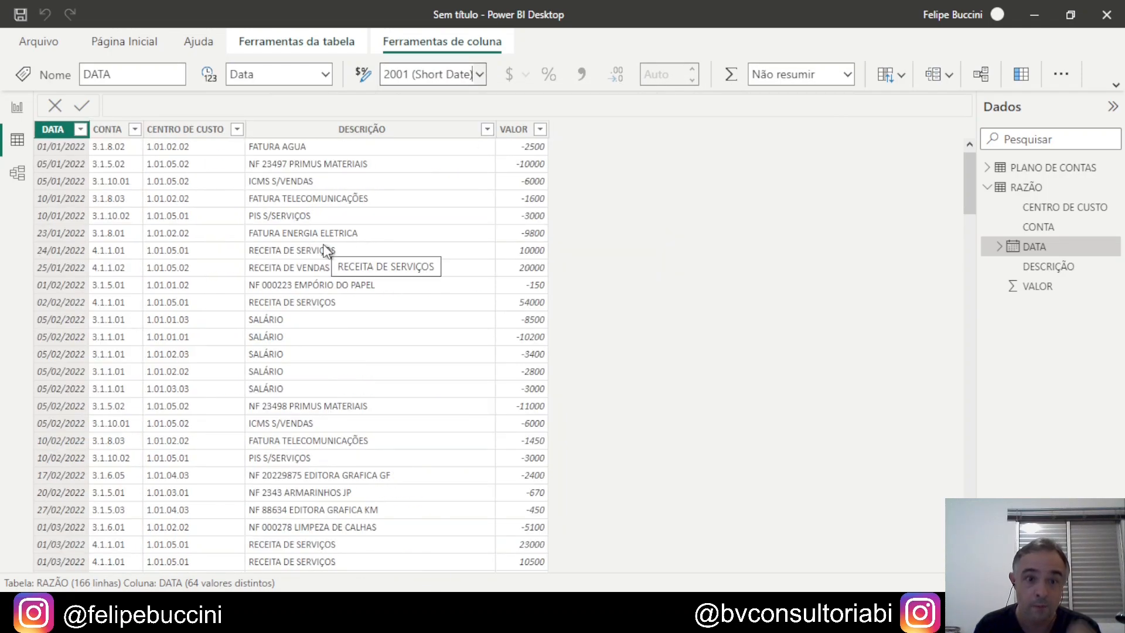
Compare the RAZÃO table's DESCRIÇÃO and CONTA columns with the accounts in the PLANO DE CONTAS table.
left_click(324, 247)
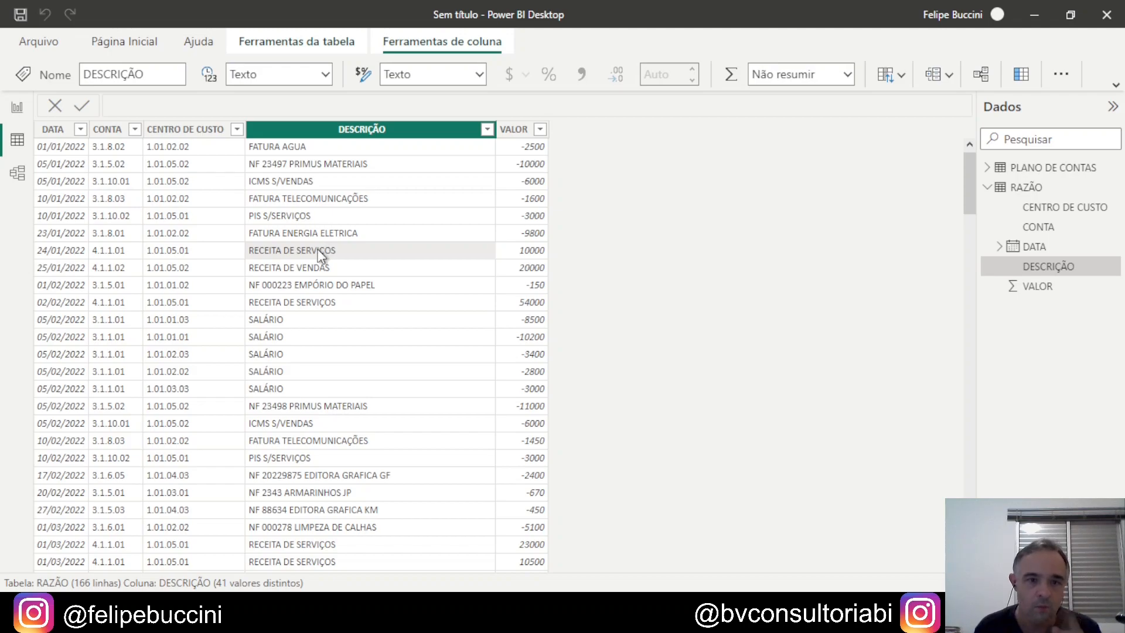
left_click(986, 187)
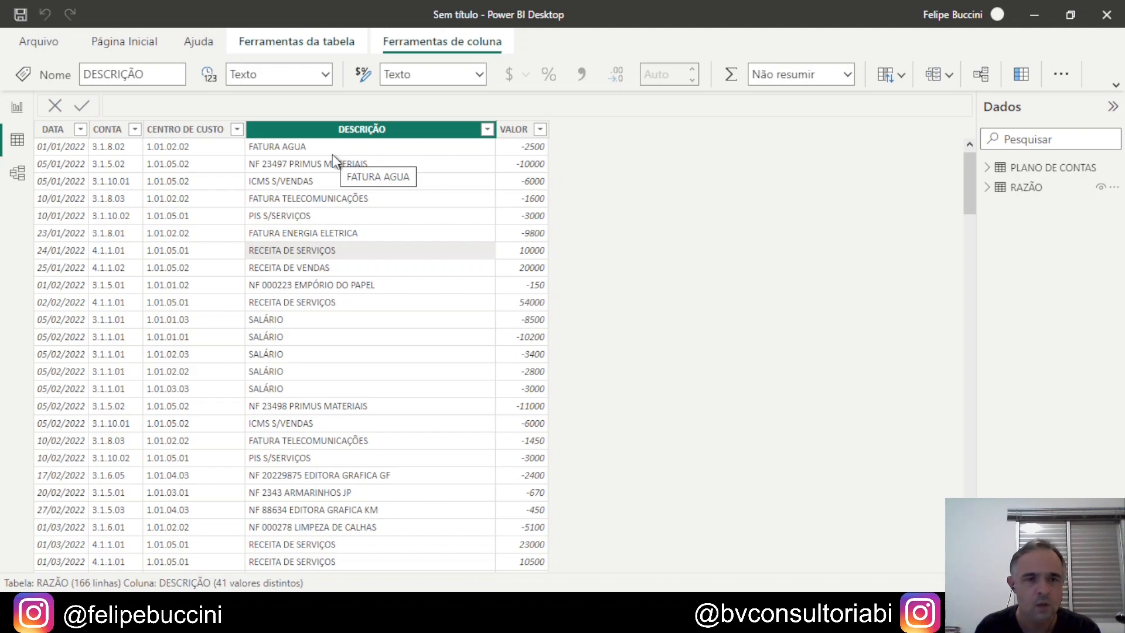
left_click(1032, 167)
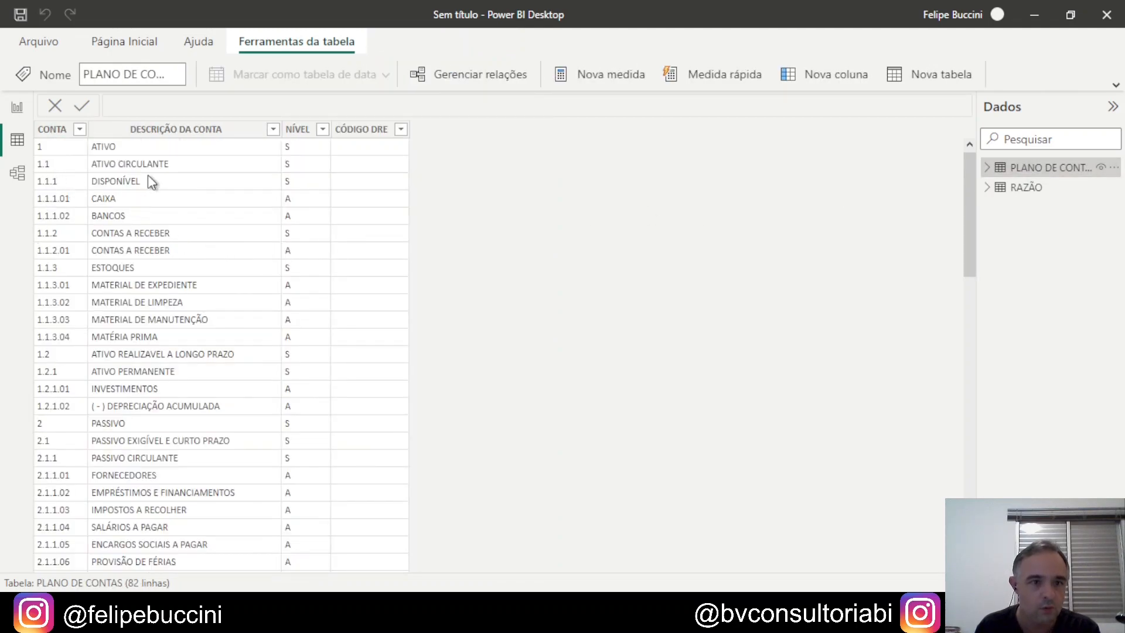
left_click(1031, 187)
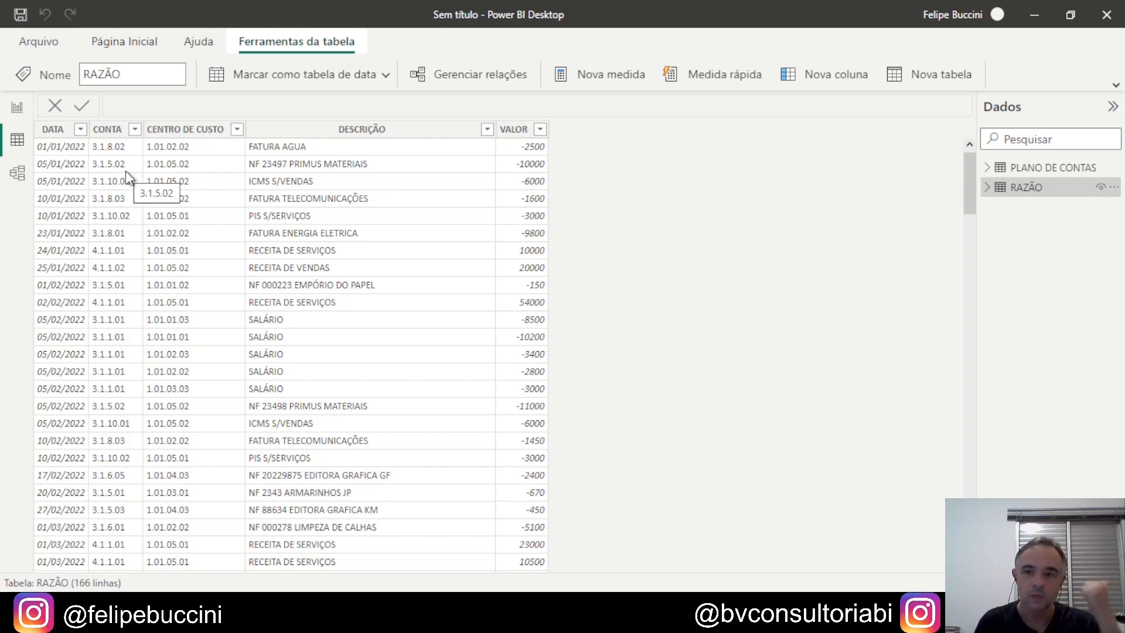
left_click(1058, 174)
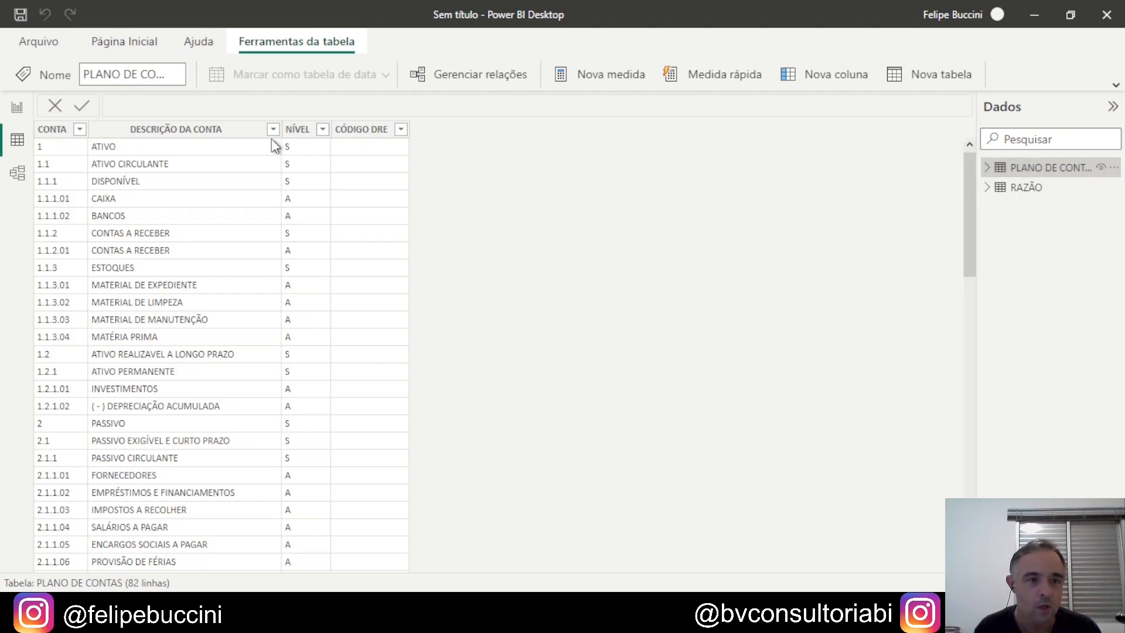
Show the data model with the Propriedades and Campos panes collapsed, and place the RAZÃO table beside PLANO DE CONTAS.
left_click(17, 173)
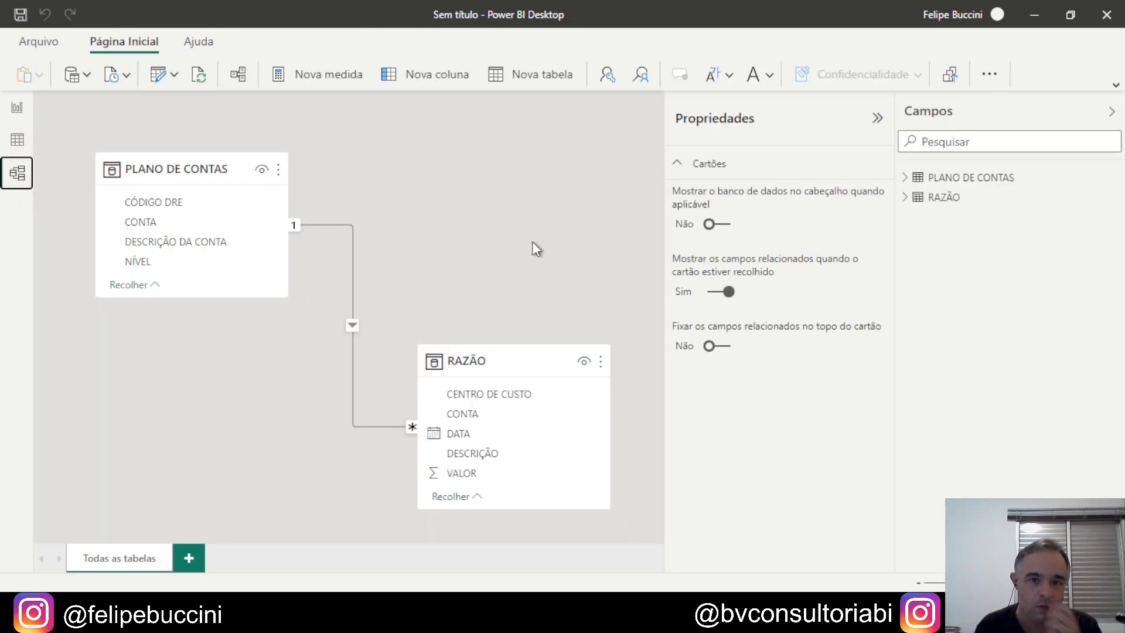
left_click(875, 120)
left_click(1113, 112)
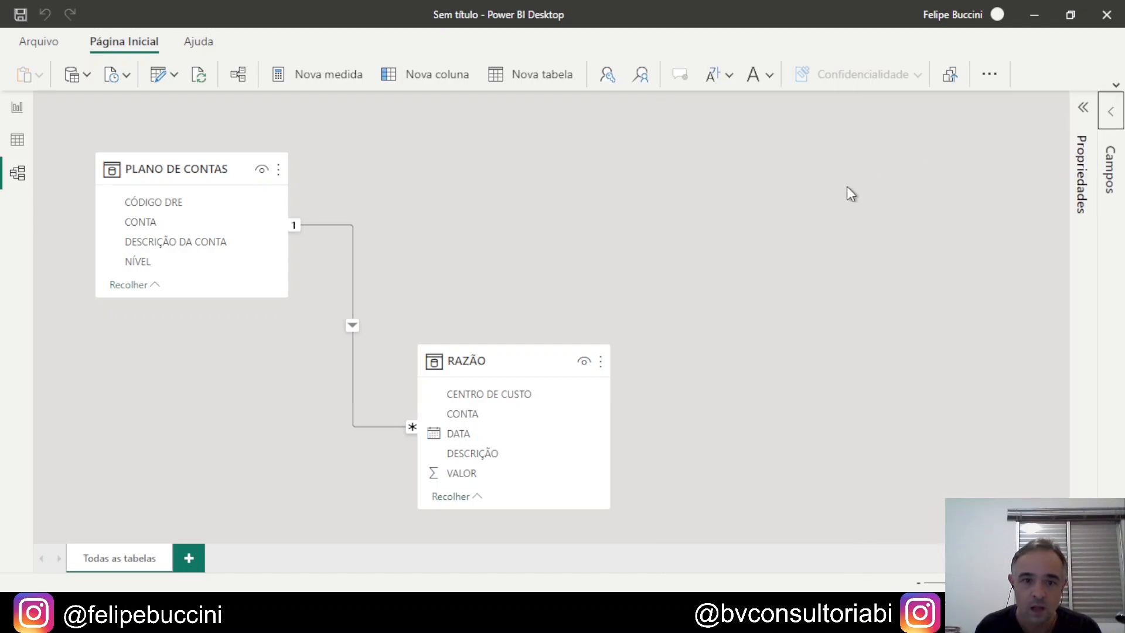
left_click_drag(527, 366, 660, 199)
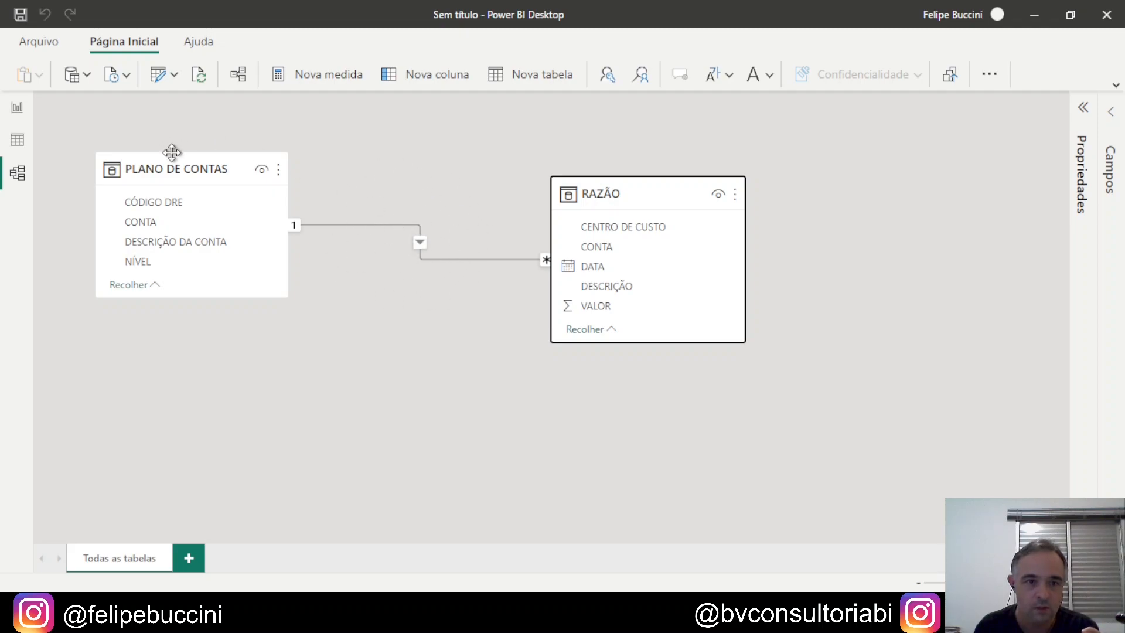
left_click_drag(183, 168, 216, 162)
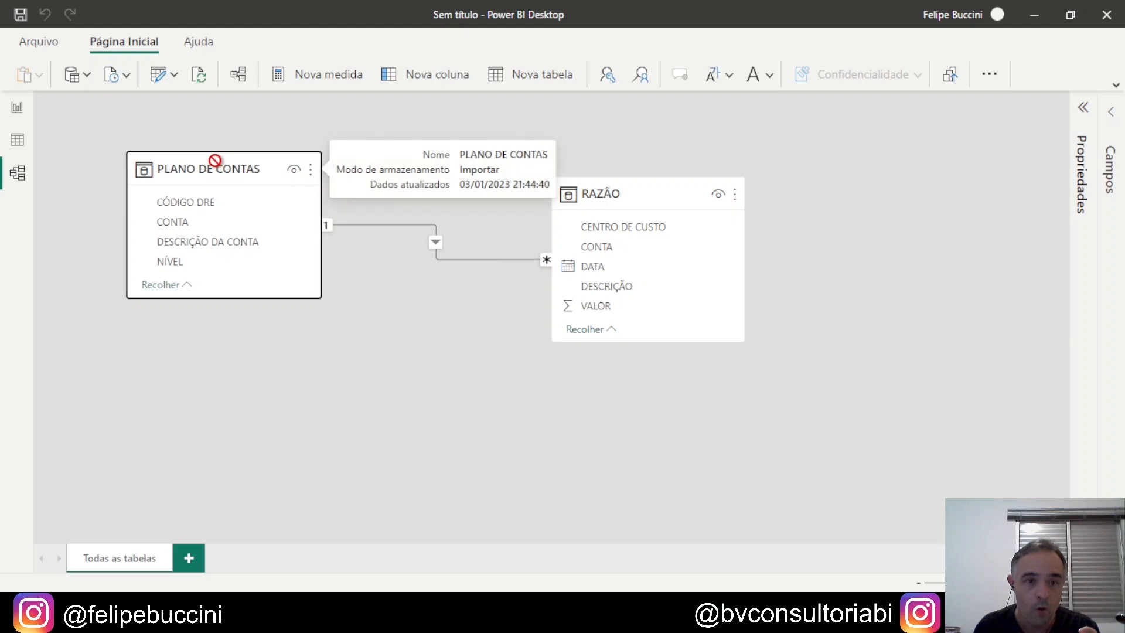
Inspect the CONTA relationship between PLANO DE CONTAS and RAZÃO, leave its settings as they are, and delete the relationship.
left_click_drag(633, 193, 640, 286)
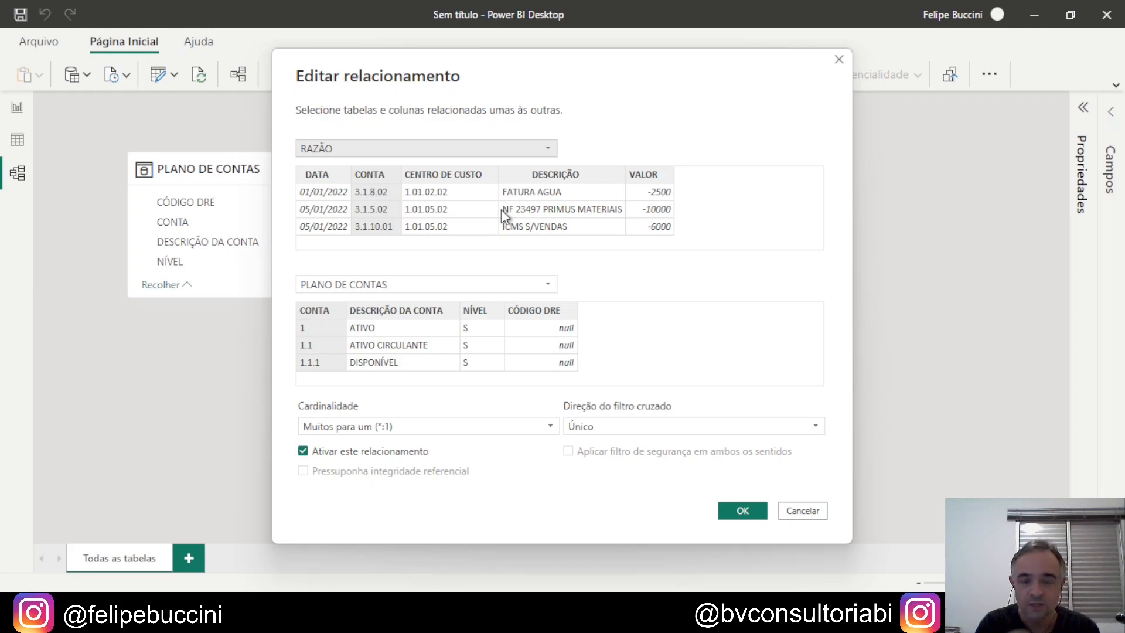
left_click(818, 512)
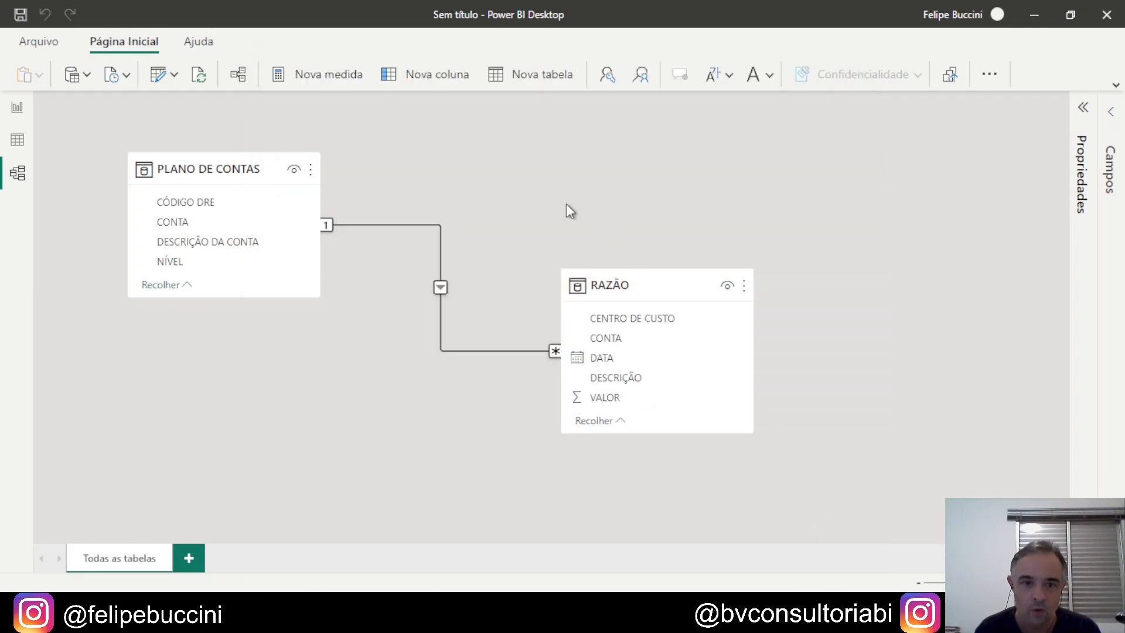
right_click(423, 224)
left_click(450, 236)
left_click(645, 334)
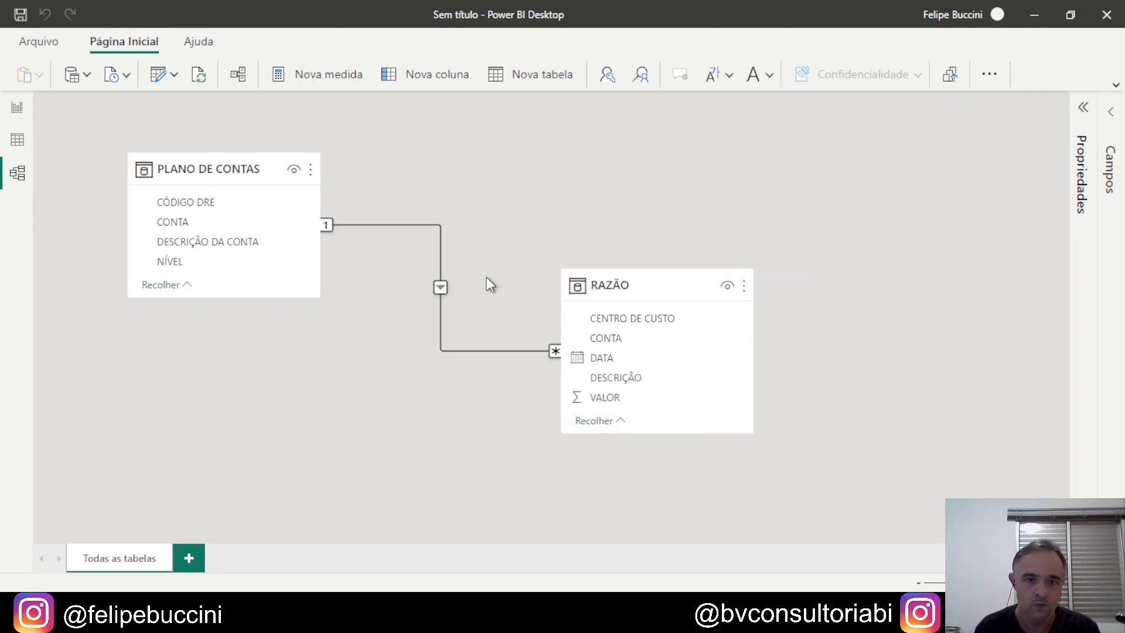
Align the RAZÃO table level with PLANO DE CONTAS in the model and make both table cards taller.
left_click_drag(650, 273, 596, 154)
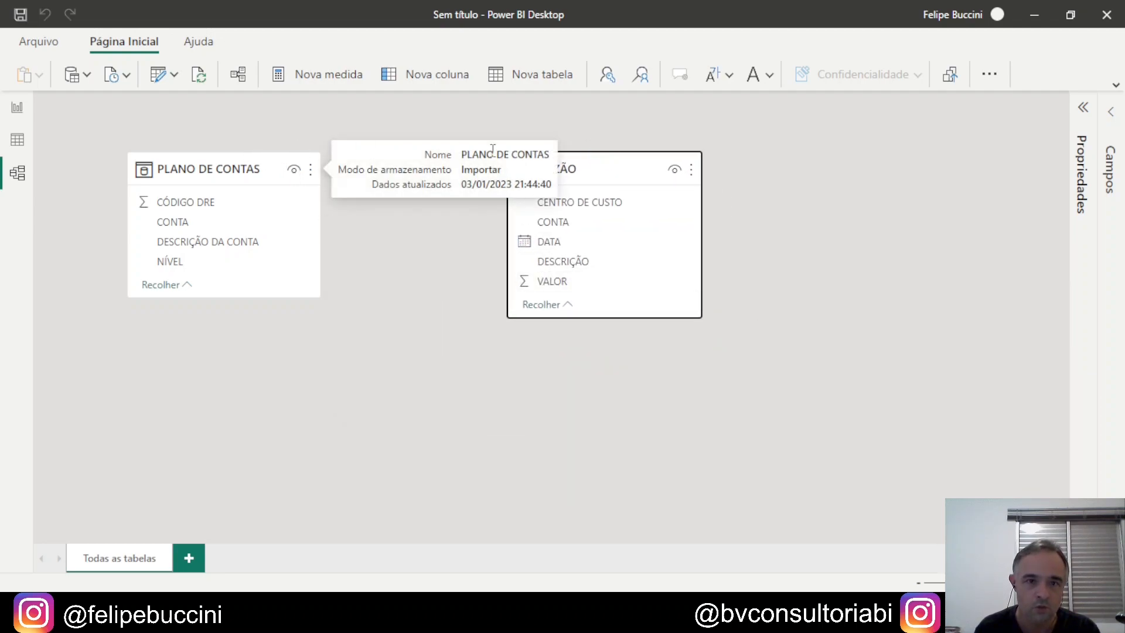
left_click_drag(231, 296, 232, 346)
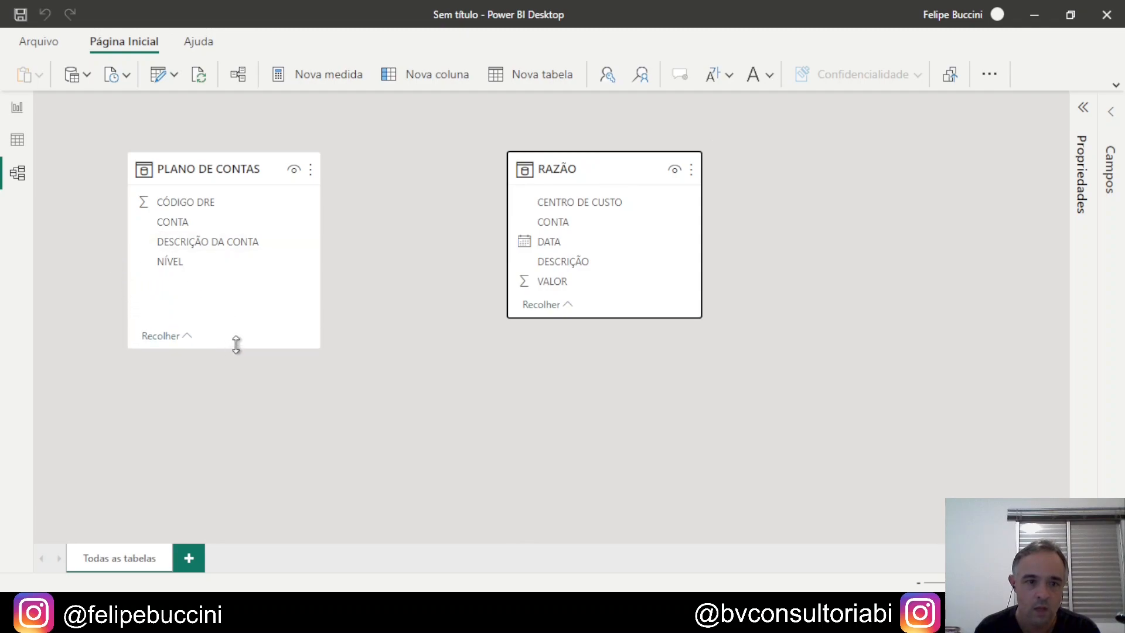
left_click_drag(613, 317, 617, 368)
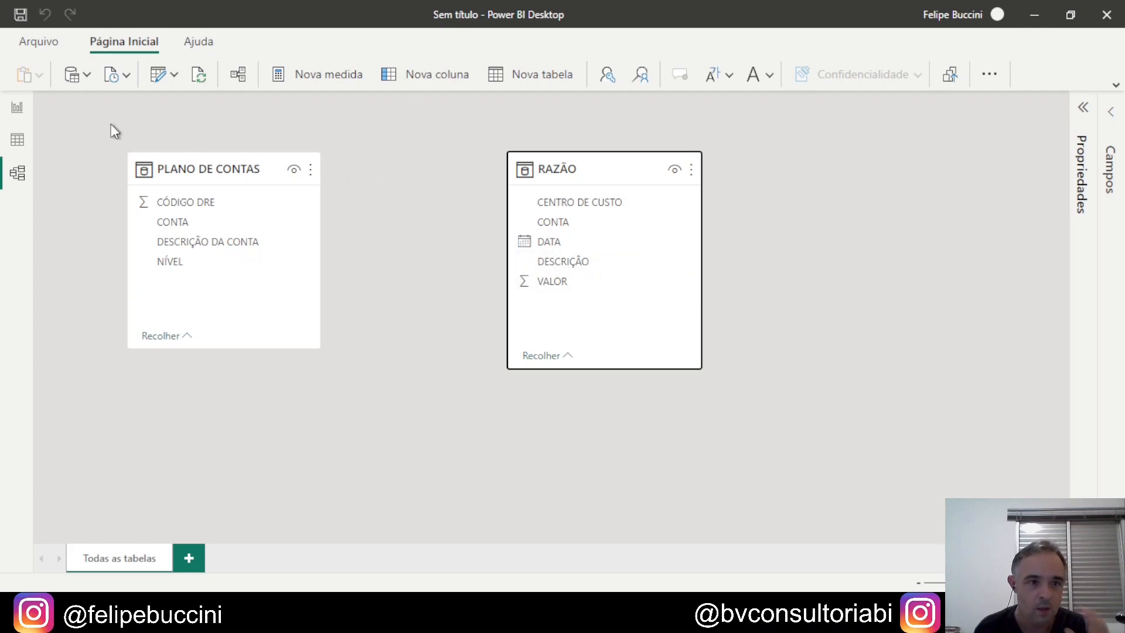
Insert a table visual on the report page, enlarge and position it centrally, and collapse the Filtros pane.
left_click(17, 107)
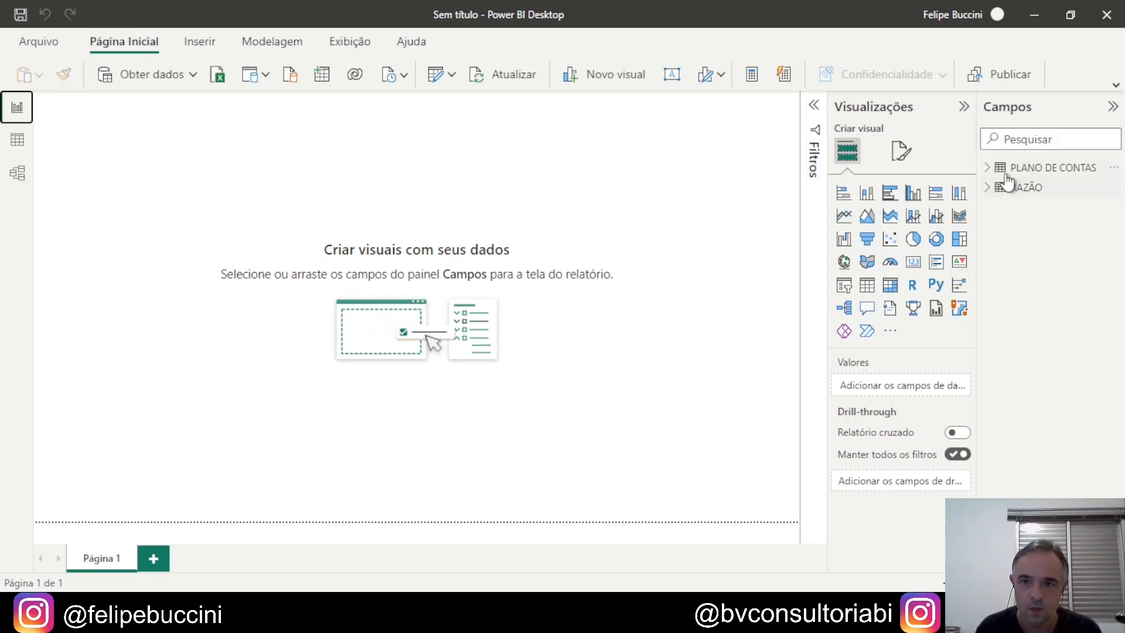
left_click(867, 286)
left_click_drag(139, 161, 357, 217)
left_click_drag(391, 279, 597, 395)
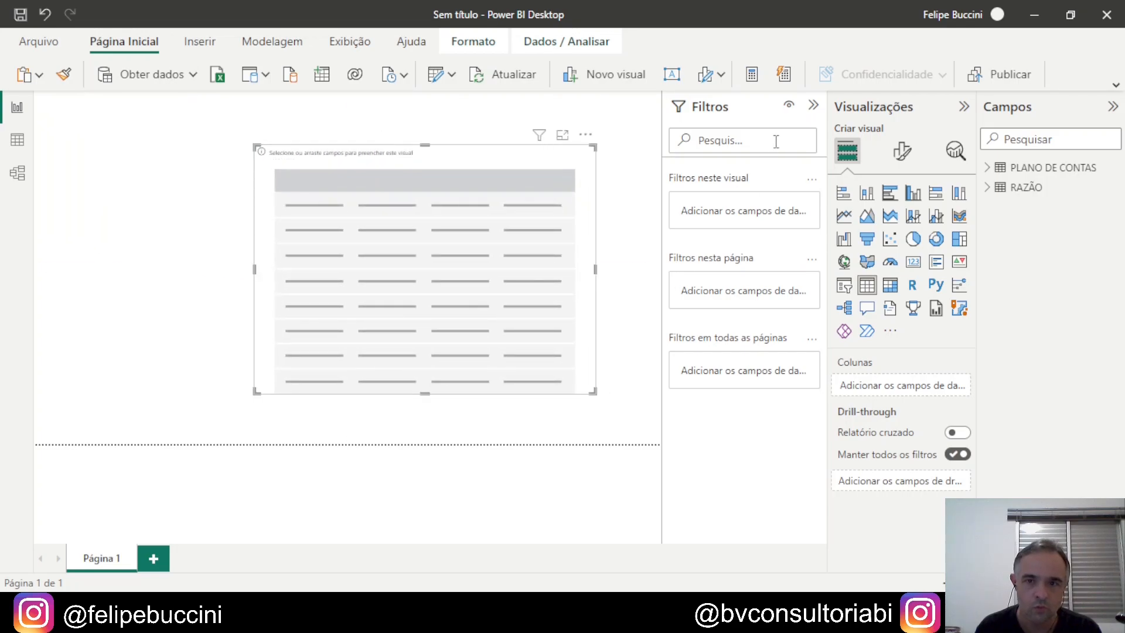
left_click(814, 105)
left_click_drag(539, 270, 445, 244)
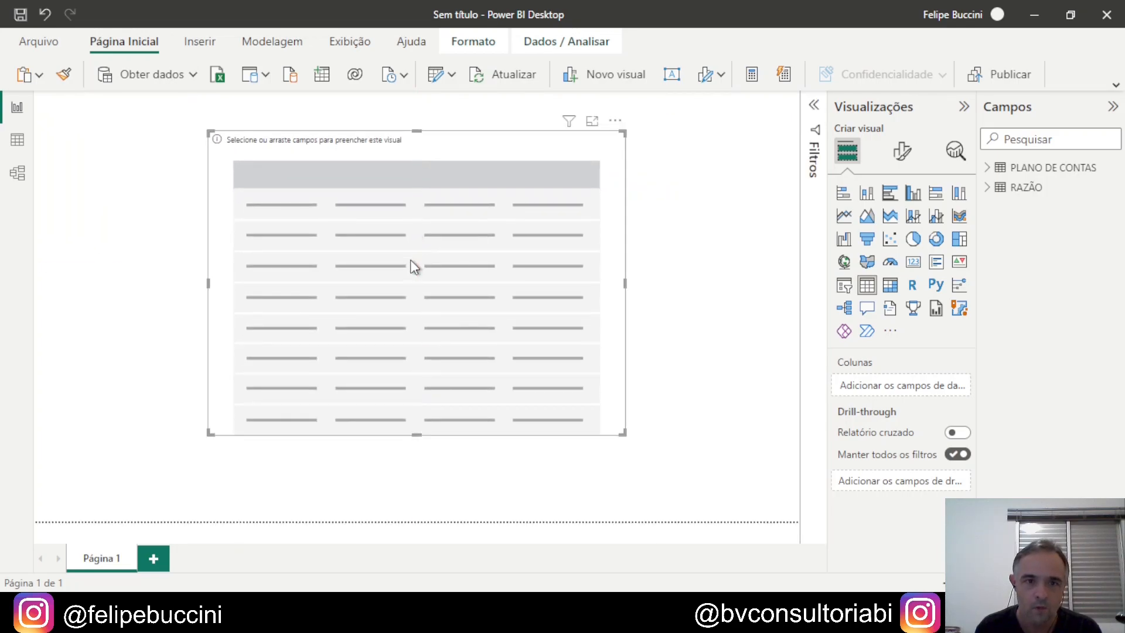
Add DESCRIÇÃO DA CONTA from PLANO DE CONTAS and VALOR from RAZÃO to the table visual.
left_click(988, 170)
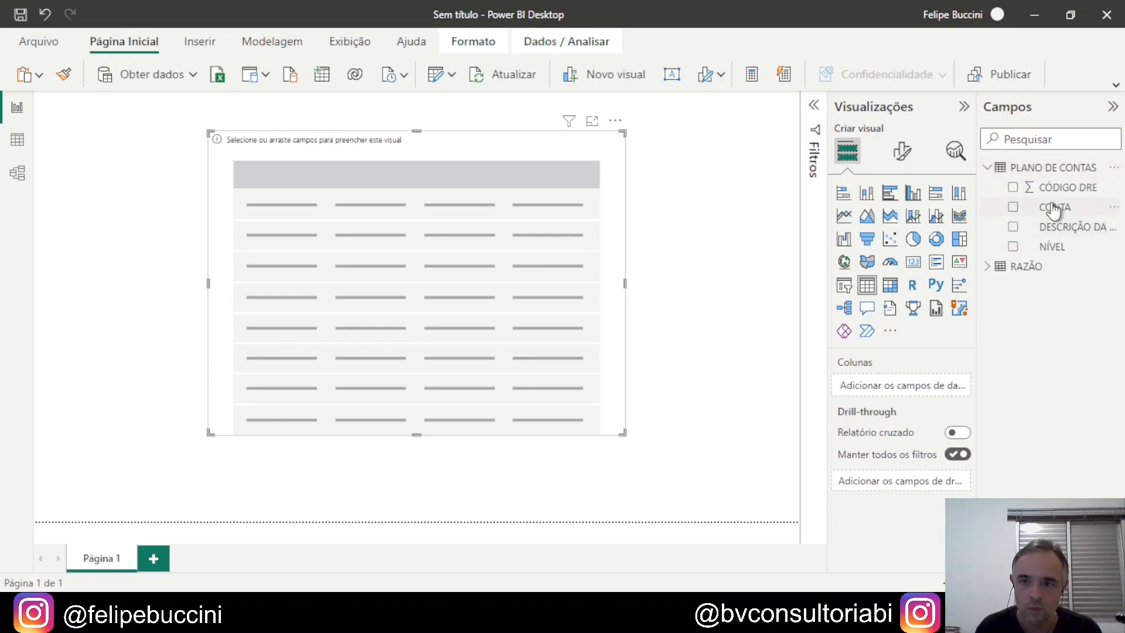
left_click_drag(1058, 232, 384, 281)
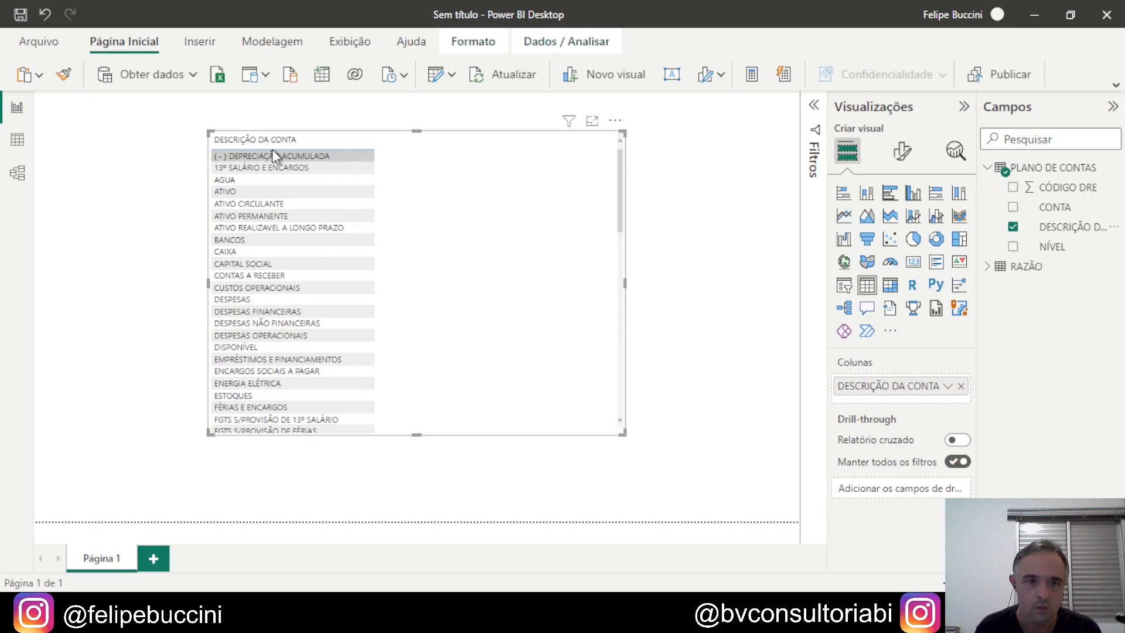
scroll(298, 388, "down", 5)
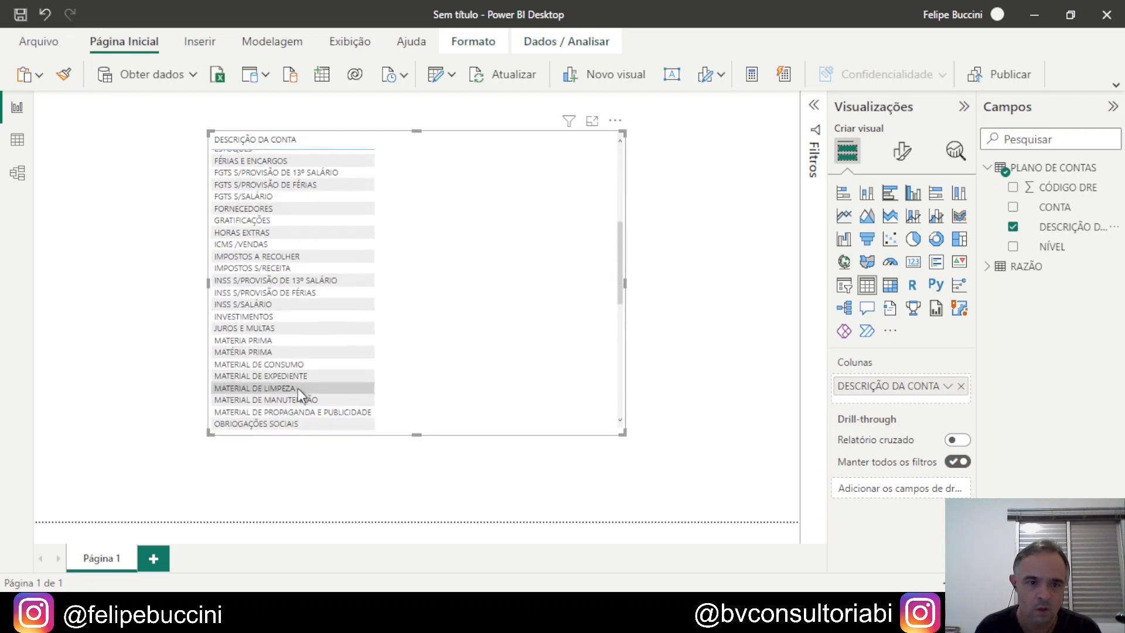
scroll(298, 387, "up", 5)
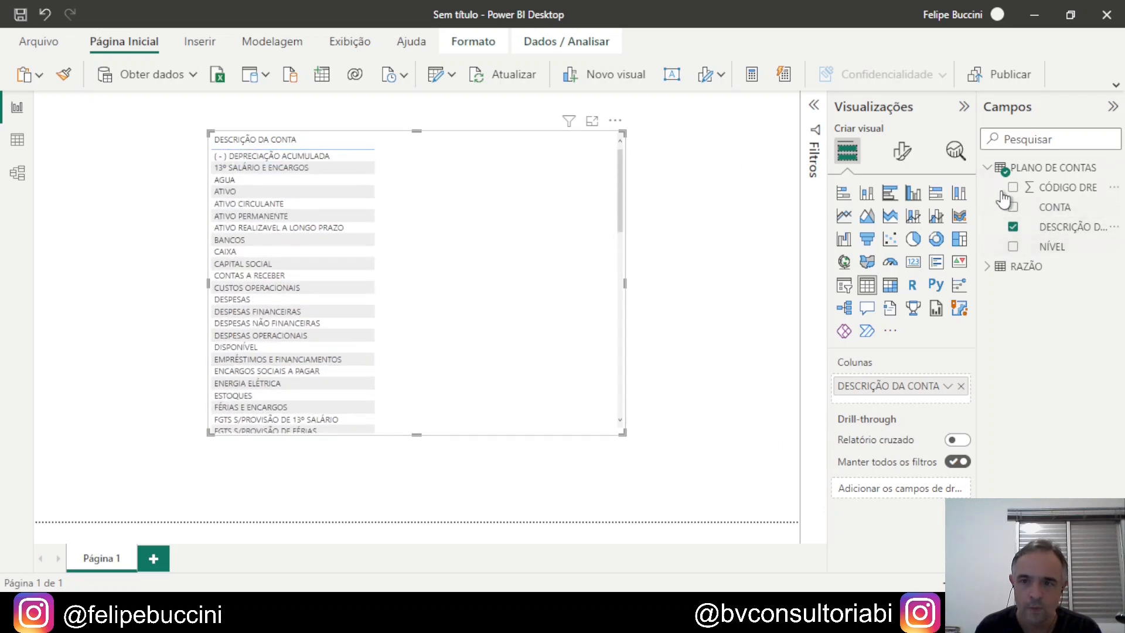
left_click(988, 168)
left_click(988, 188)
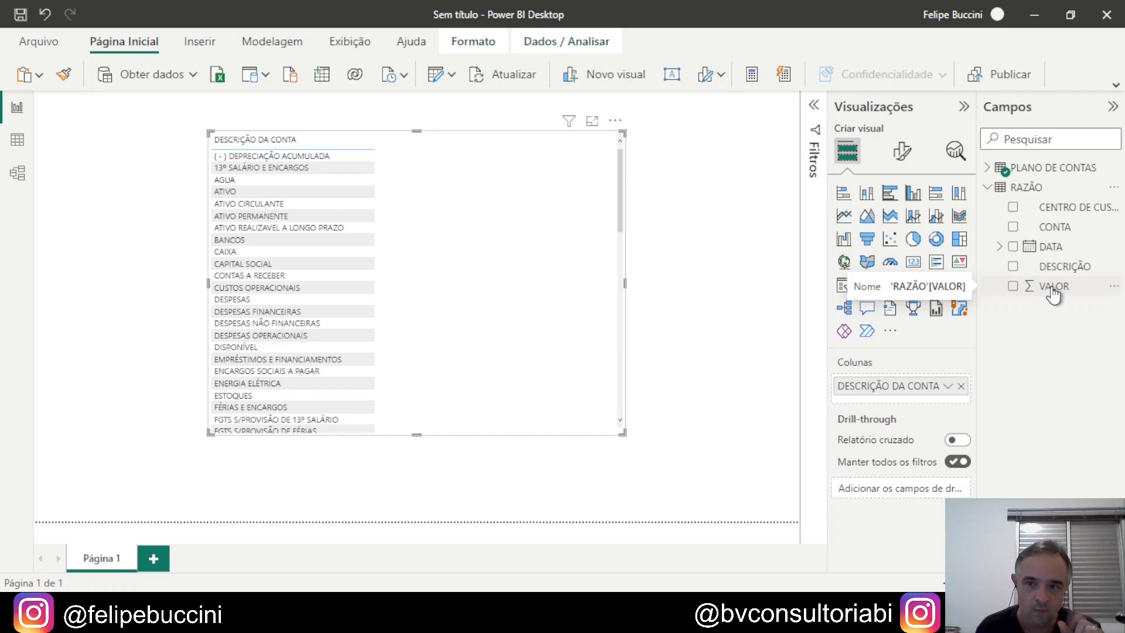
left_click_drag(1053, 295, 586, 251)
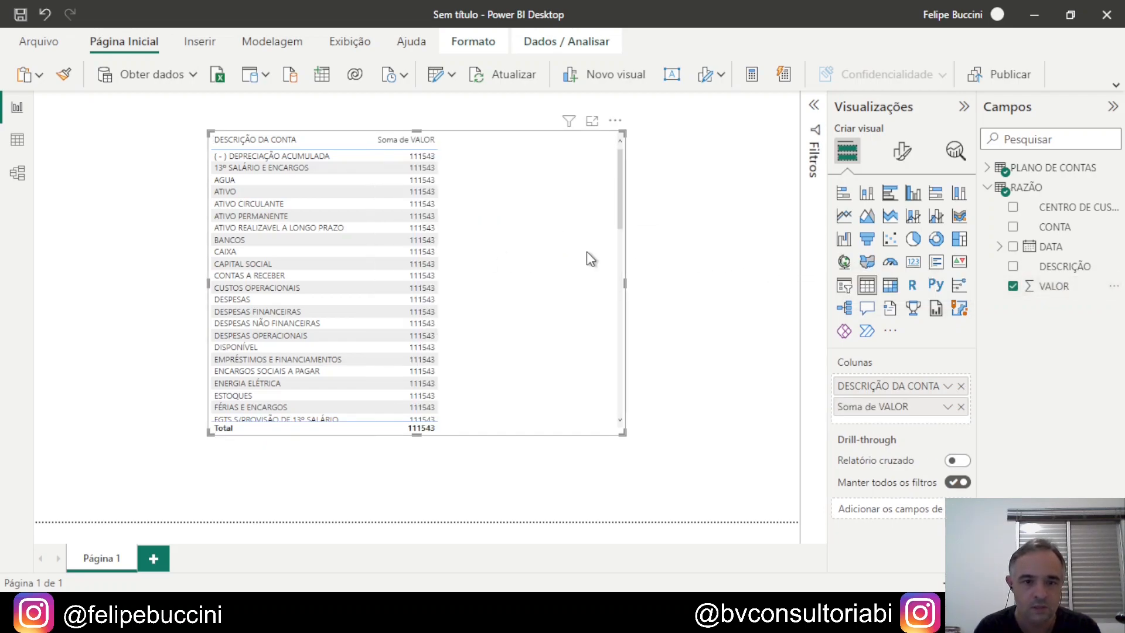
Format the VALOR field of the RAZÃO table as Moeda.
left_click(1052, 289)
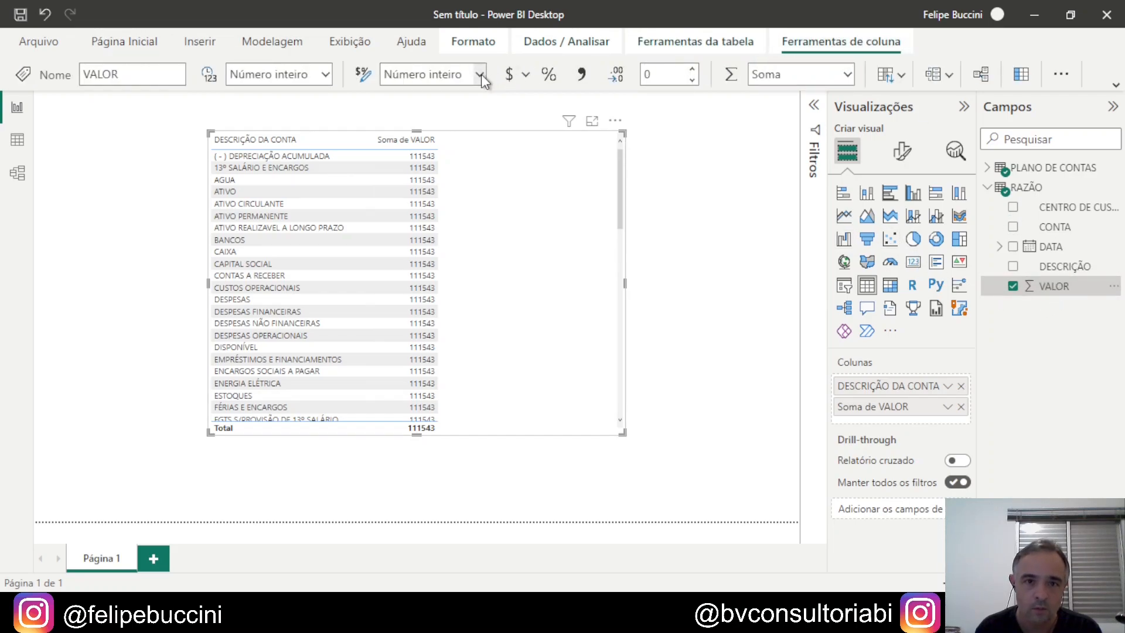
left_click(478, 74)
left_click(474, 124)
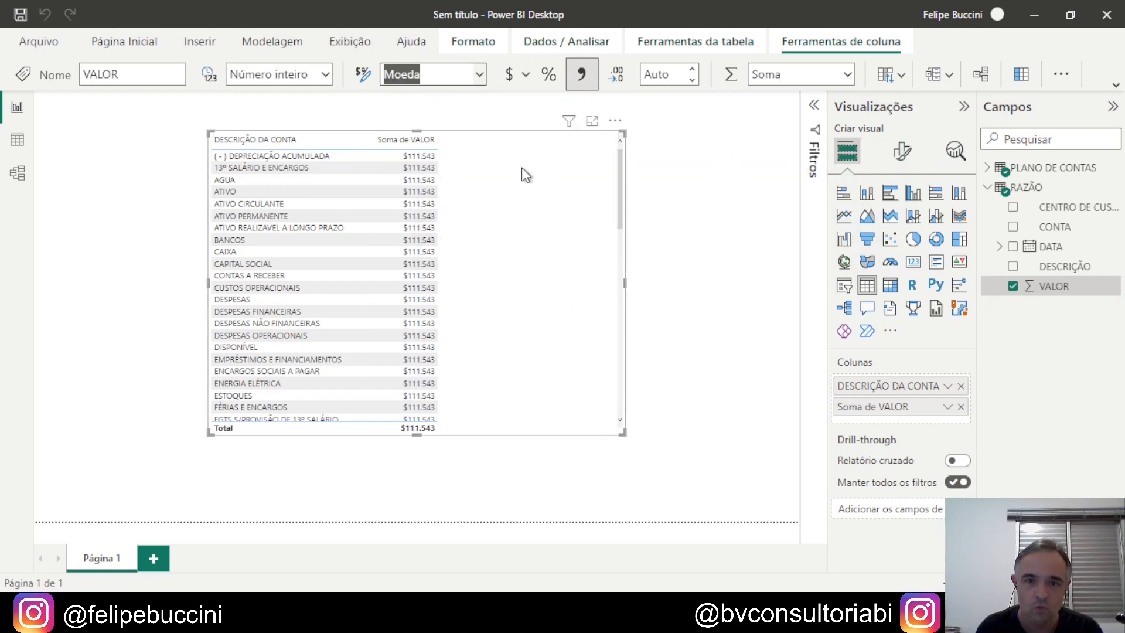
Enlarge the table visual and widen its DESCRIÇÃO DA CONTA column, with the values' font size set to 14.
left_click_drag(622, 432, 695, 470)
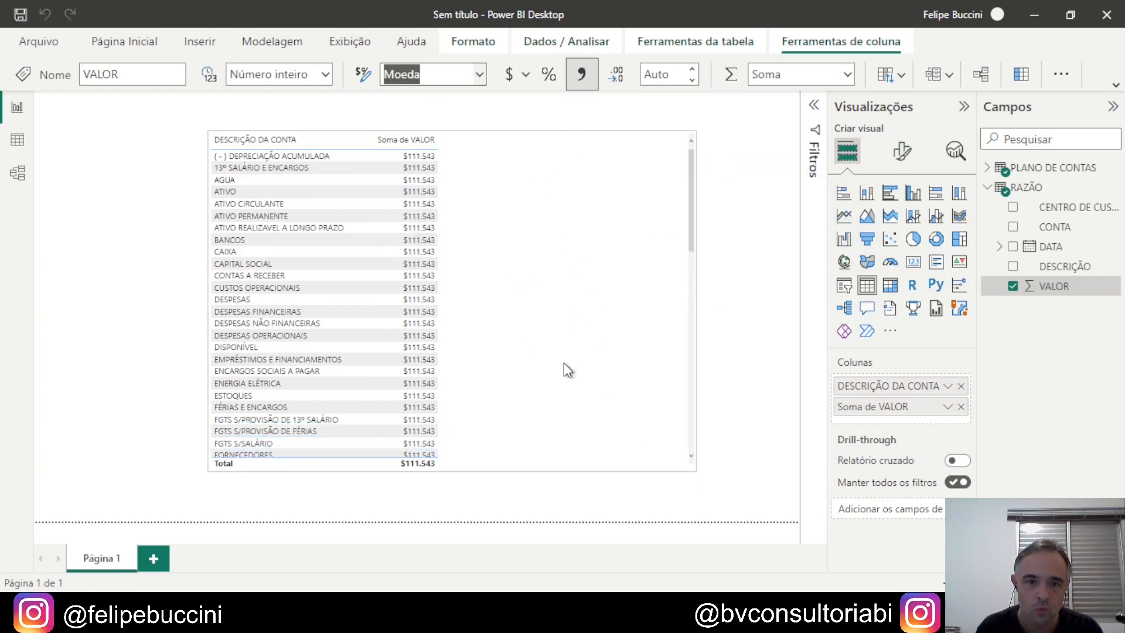
left_click(902, 151)
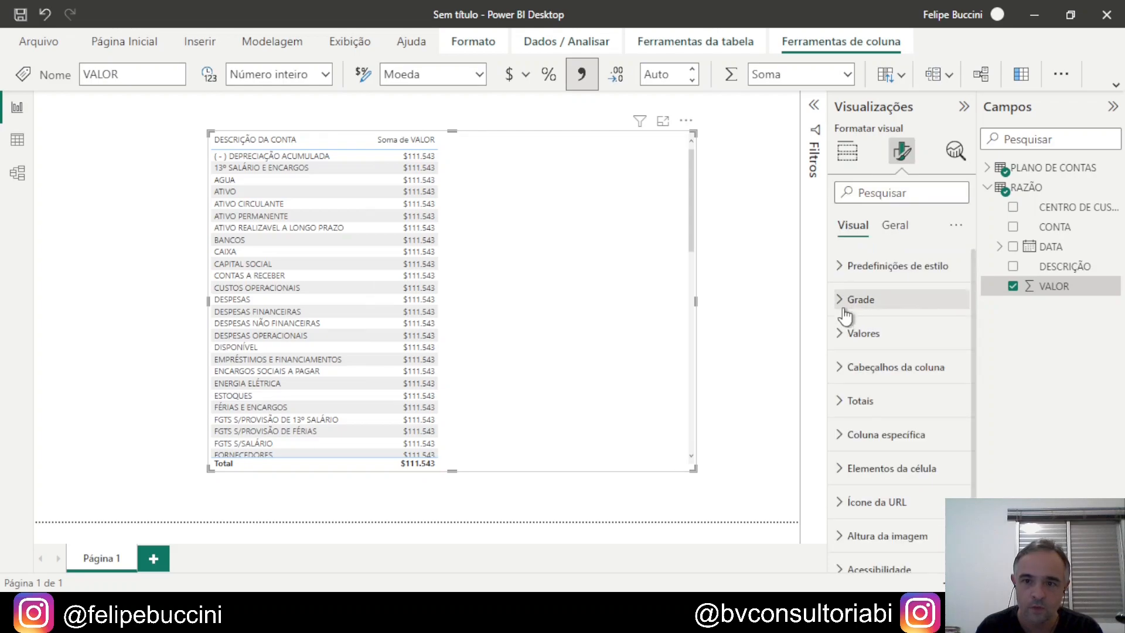
left_click(839, 334)
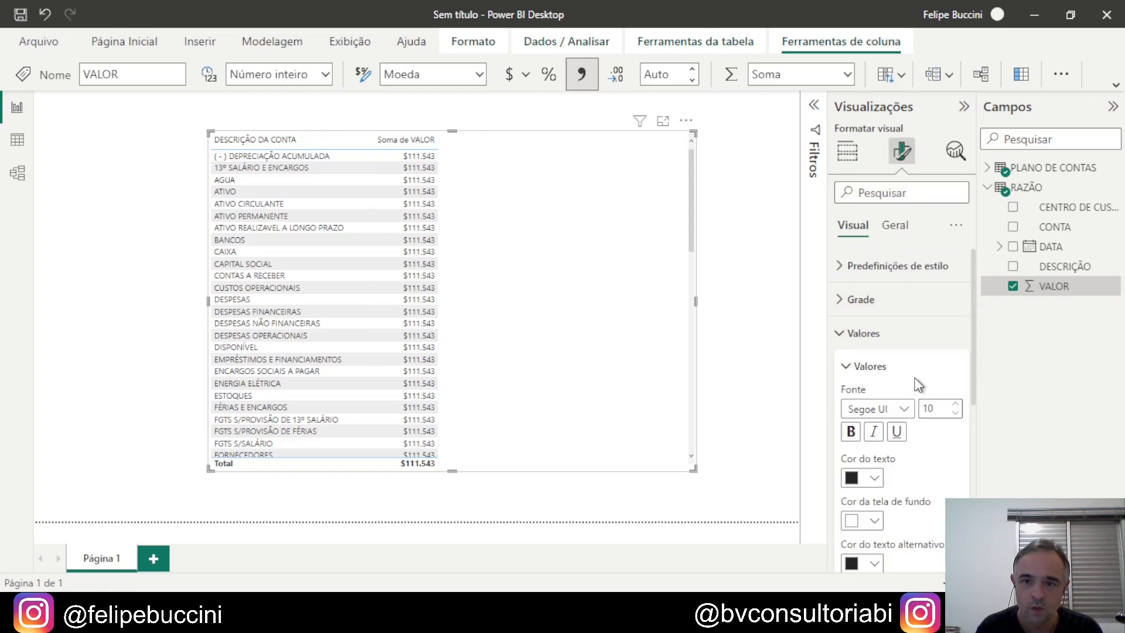
left_click(956, 405)
left_click(957, 405)
left_click(956, 405)
left_click(956, 405)
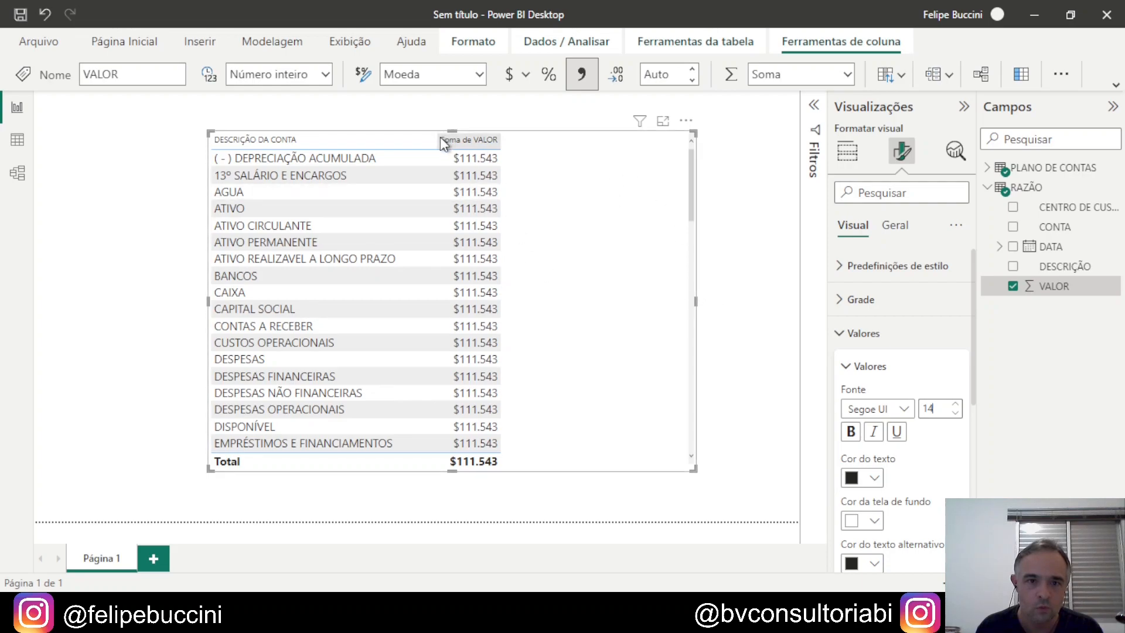
left_click_drag(437, 139, 502, 140)
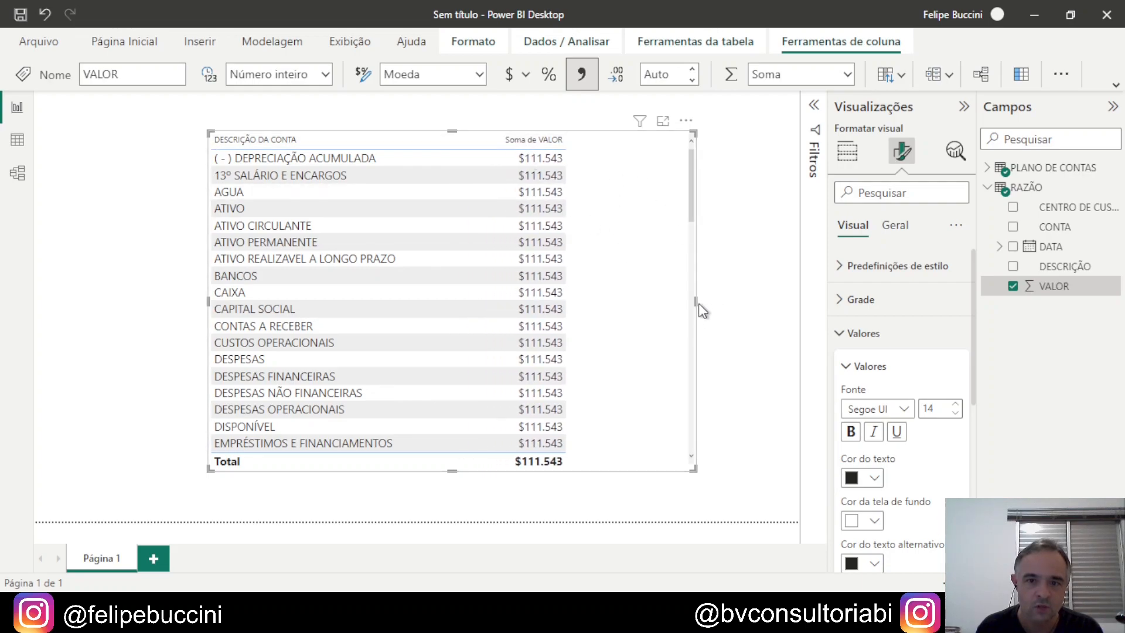
Narrow the table visual to sit closer around its two columns and collapse the RAZÃO field list.
left_click_drag(698, 300, 610, 290)
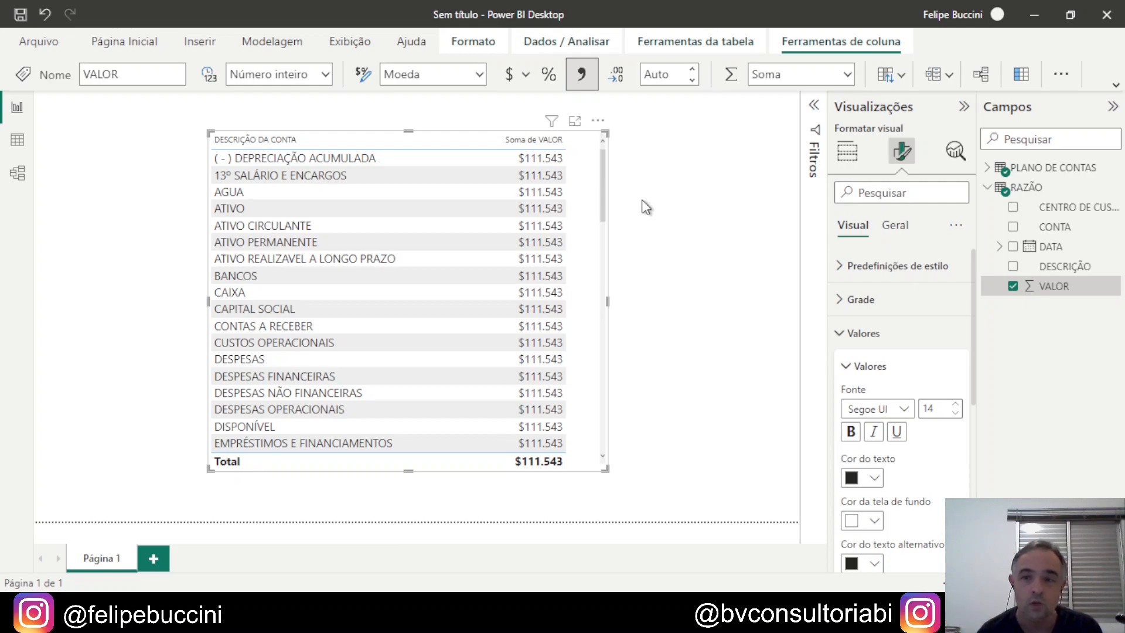
left_click(987, 188)
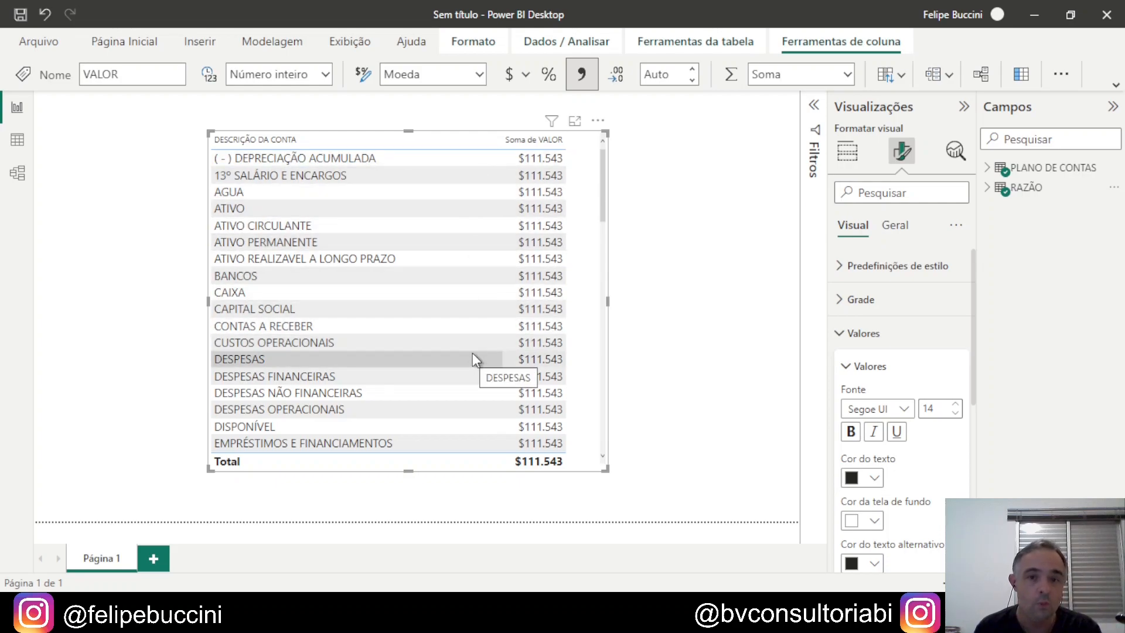
In the model view, create a relationship from CONTA in PLANO DE CONTAS to CONTA in RAZÃO.
left_click(17, 173)
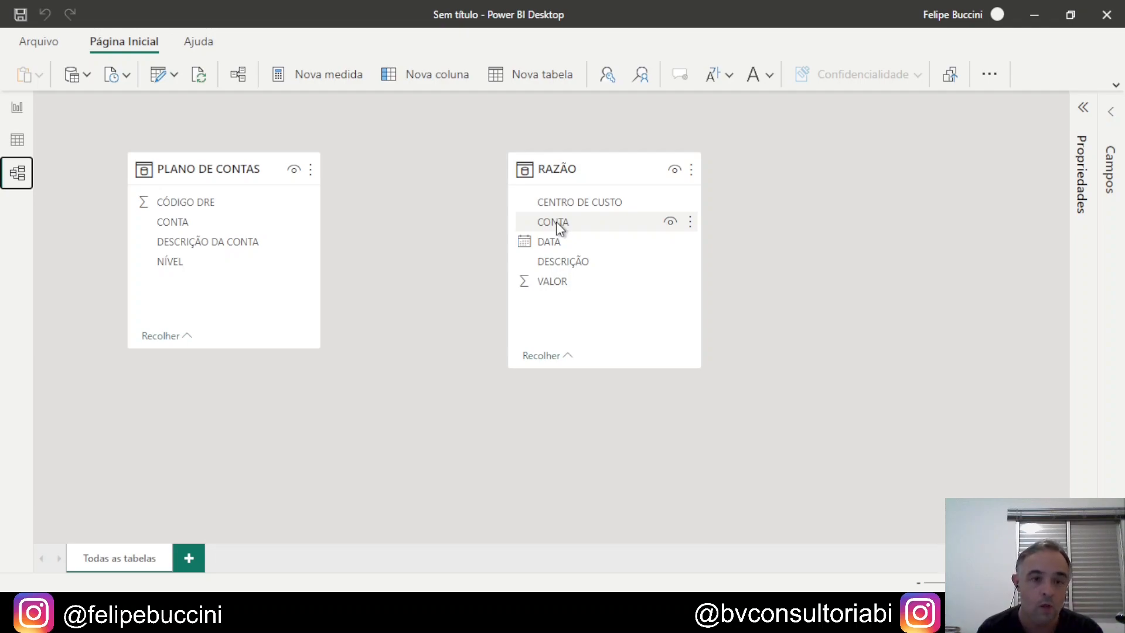
left_click(171, 223)
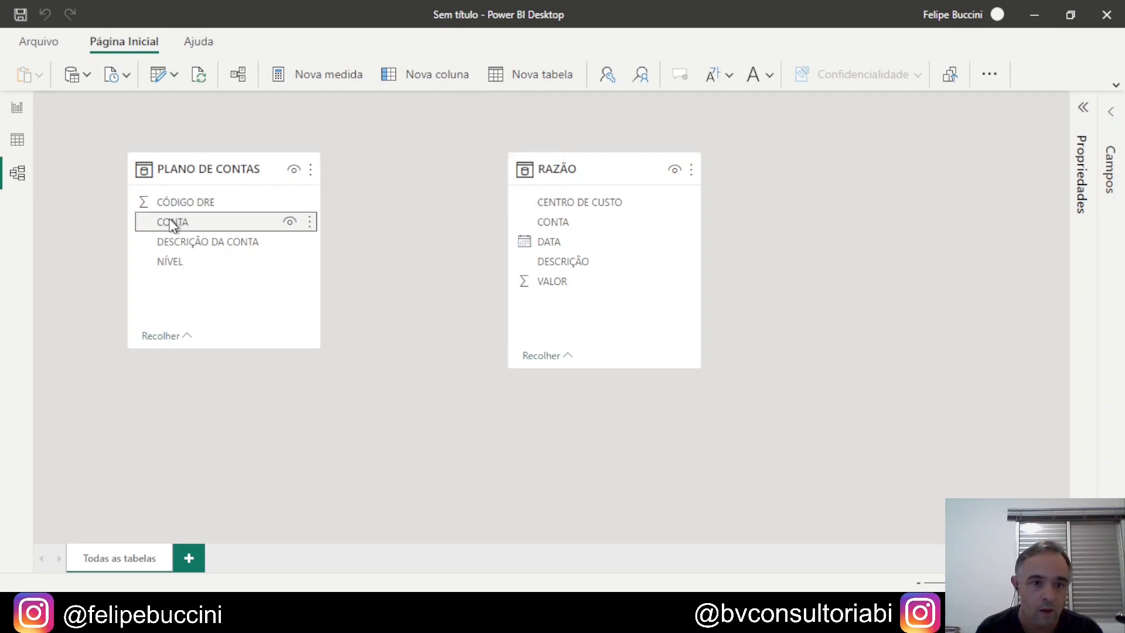
left_click_drag(170, 222, 564, 222)
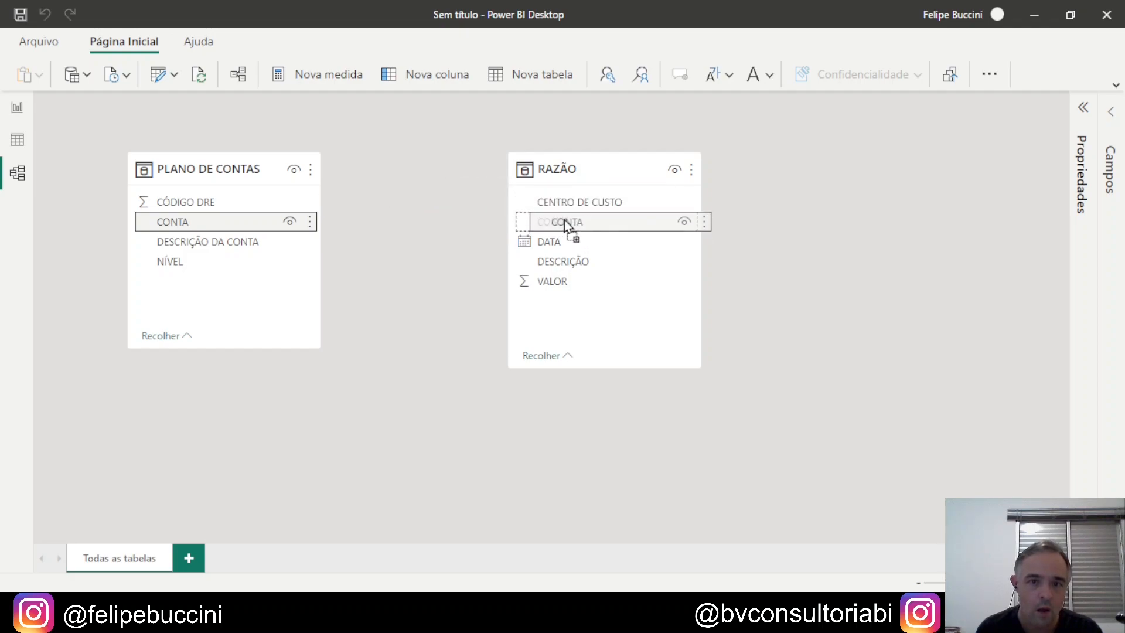
left_click_drag(564, 222, 564, 222)
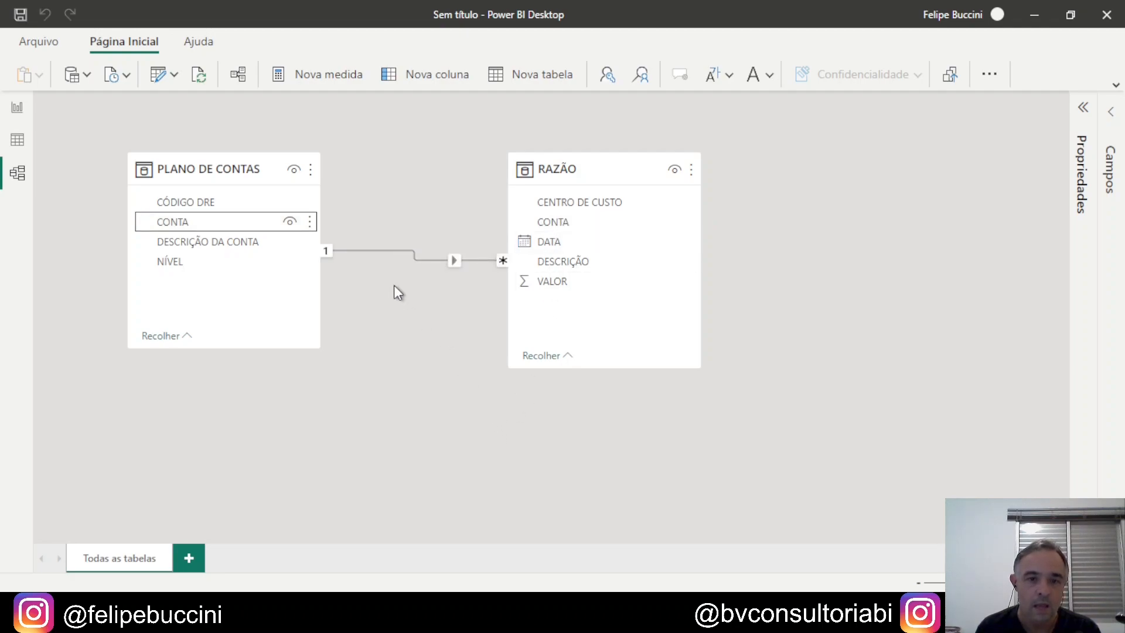
Edit the relationship so PLANO DE CONTAS is the first table, with cardinality Um para muitos (1:*) to RAZÃO, and apply it.
double_click(408, 251)
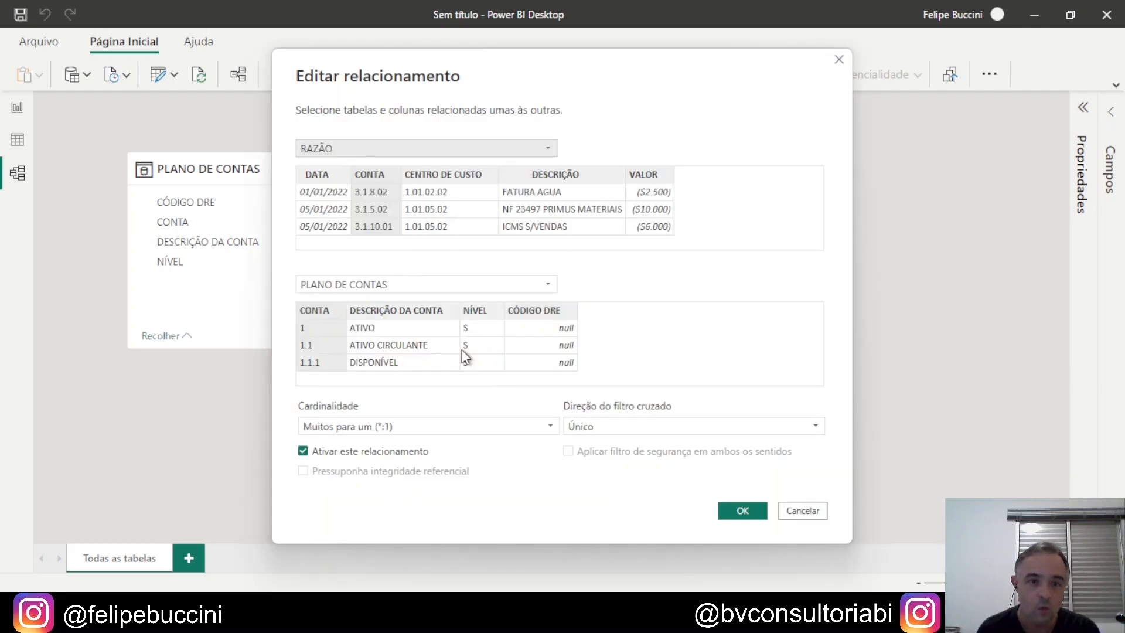
left_click(397, 152)
left_click(389, 166)
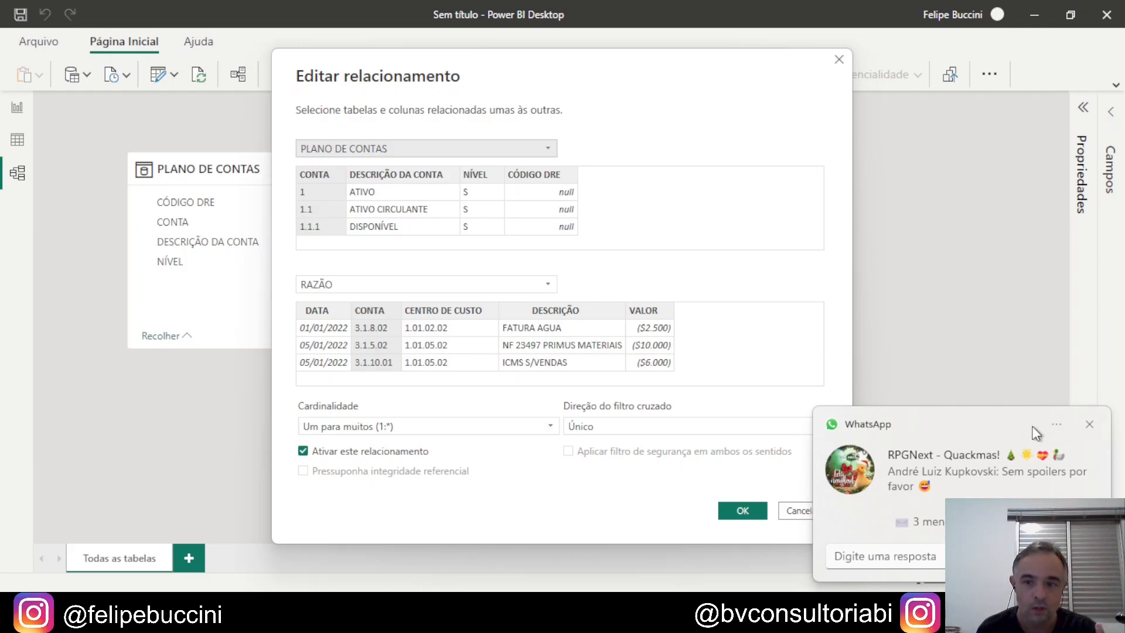
left_click(1089, 425)
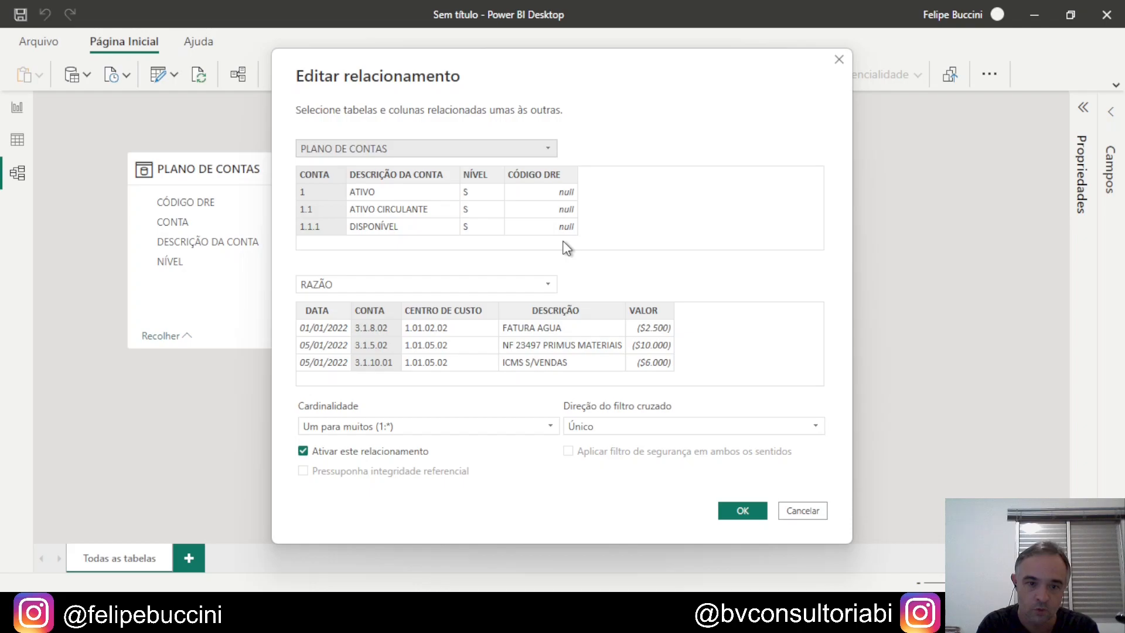
left_click(741, 511)
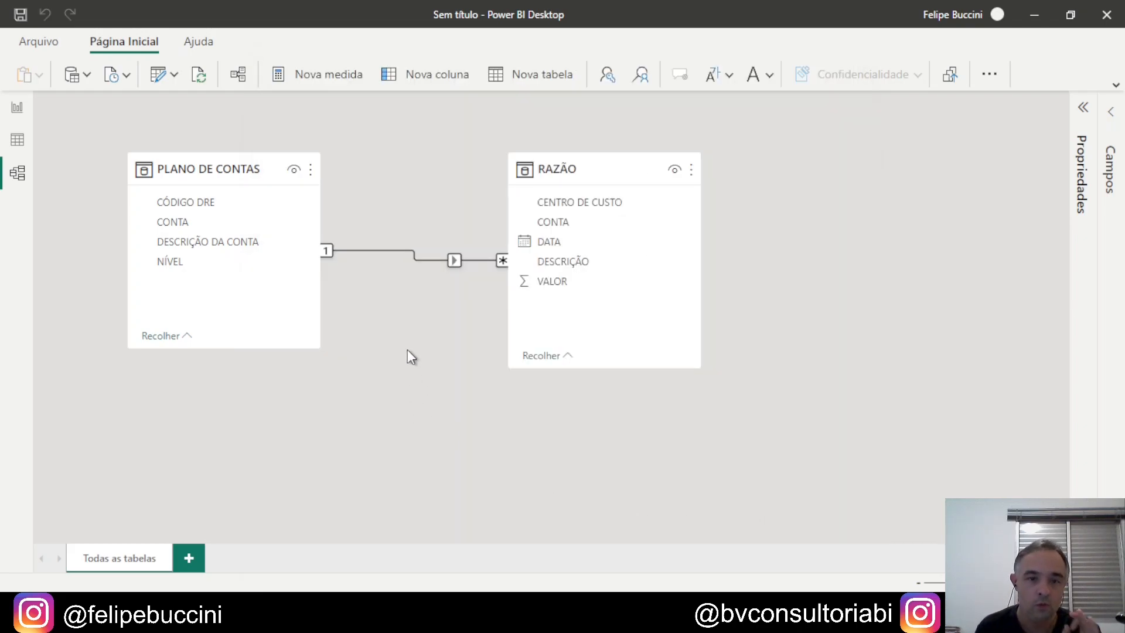
Compare the report table's values by account with the relationship in the model view, and collapse the RAZÃO field list.
left_click(16, 111)
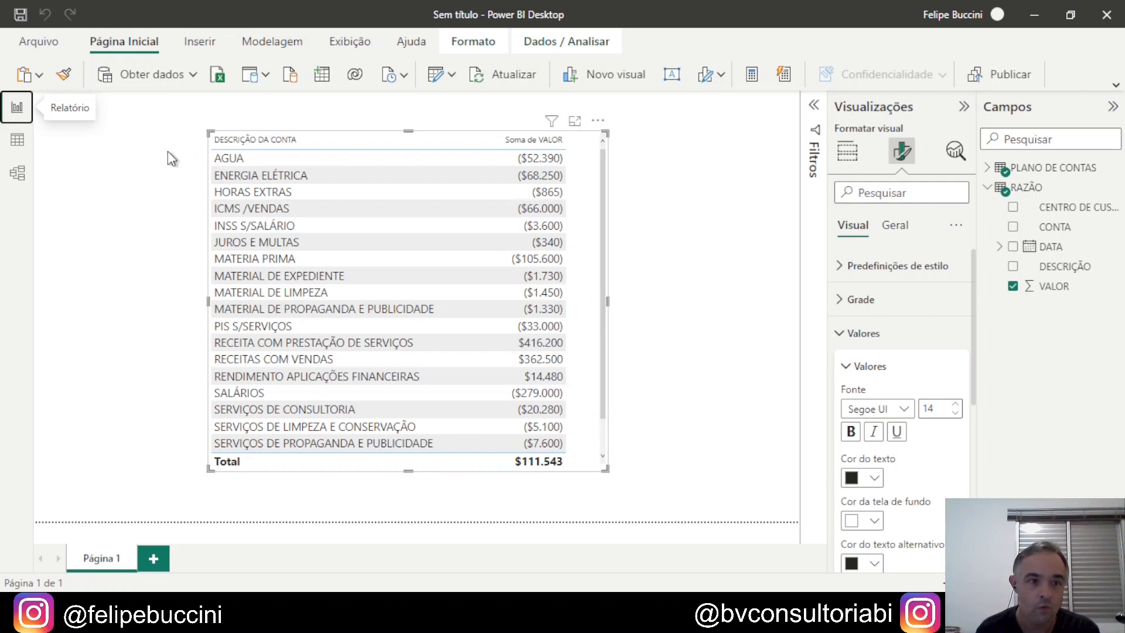
left_click(17, 173)
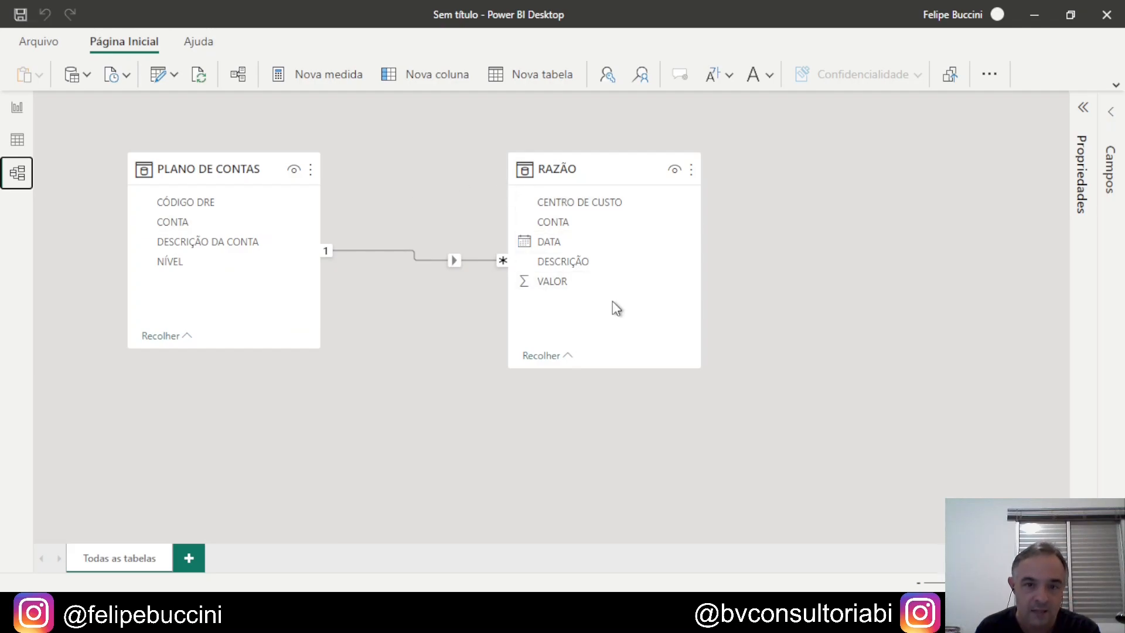
left_click(18, 109)
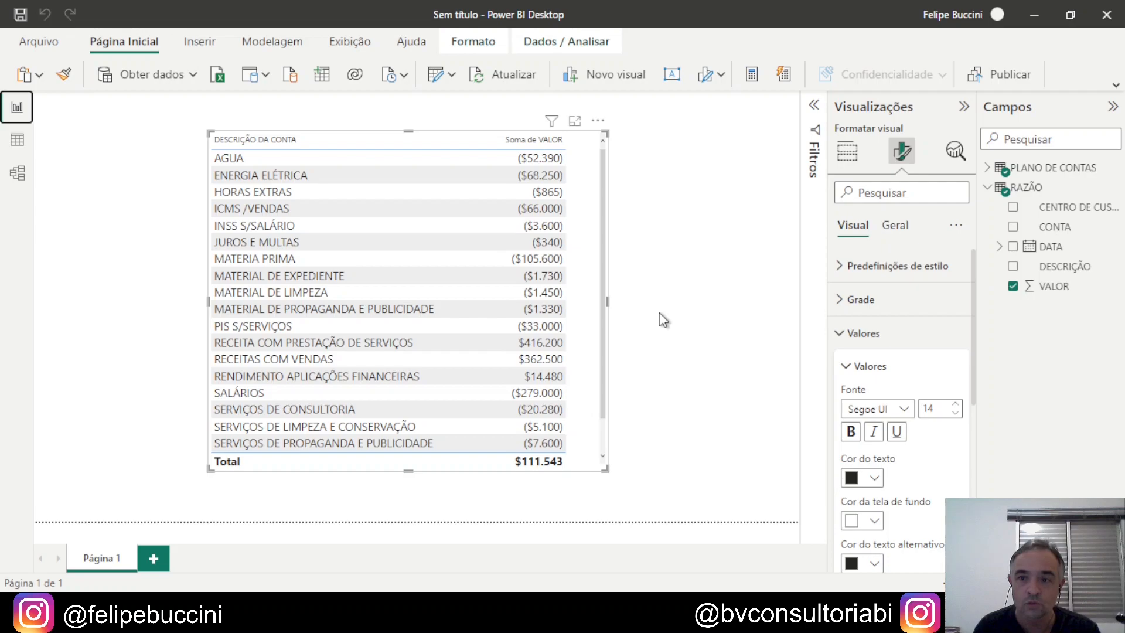
left_click(988, 187)
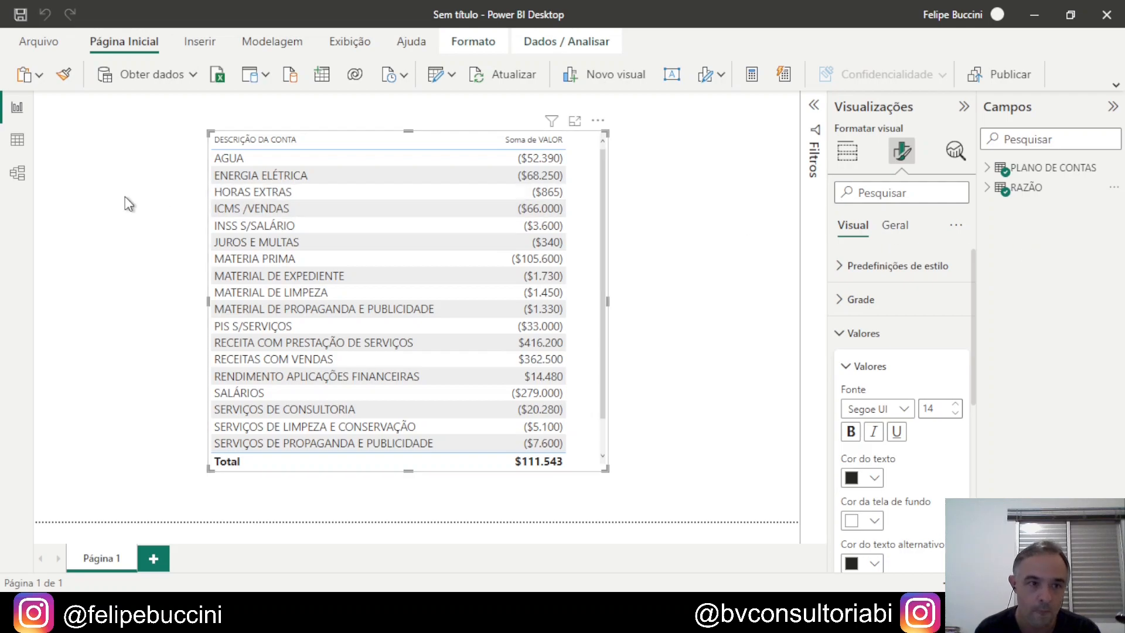
Rearrange the model diagram with RAZÃO lower down and PLANO DE CONTAS shifted closer above it.
left_click(17, 173)
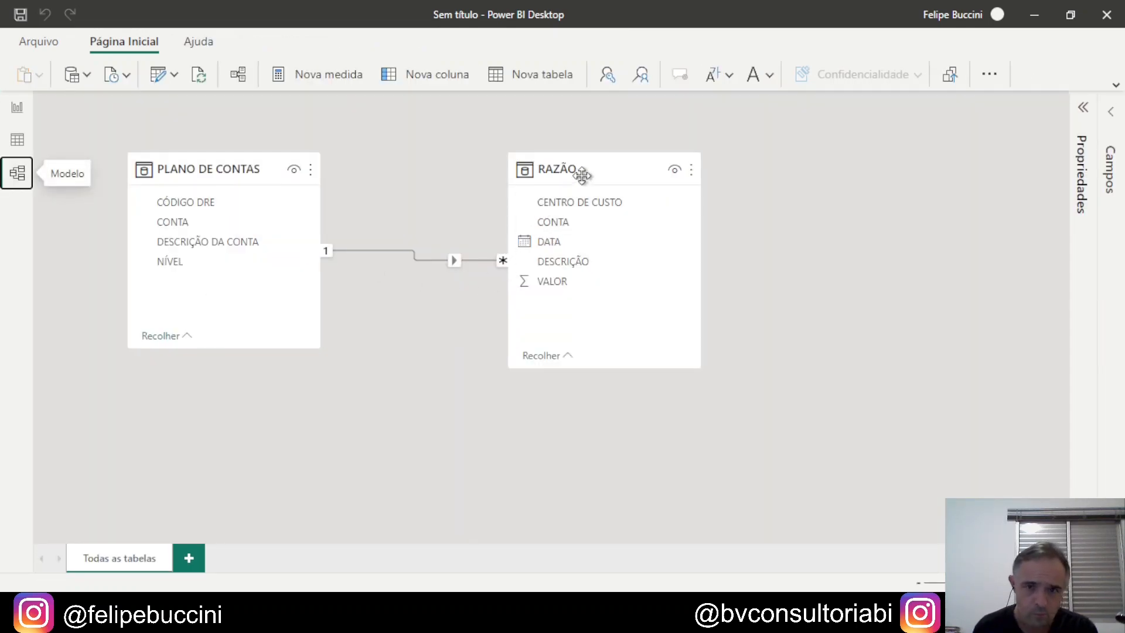
left_click_drag(583, 173, 514, 301)
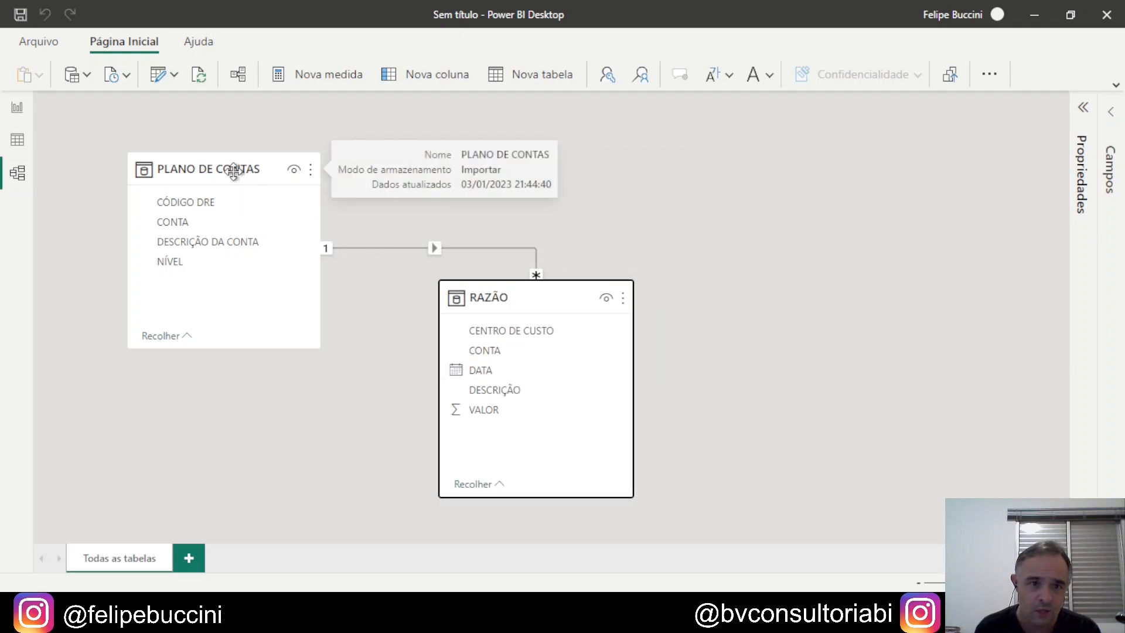
left_click_drag(234, 157, 243, 157)
left_click(793, 260)
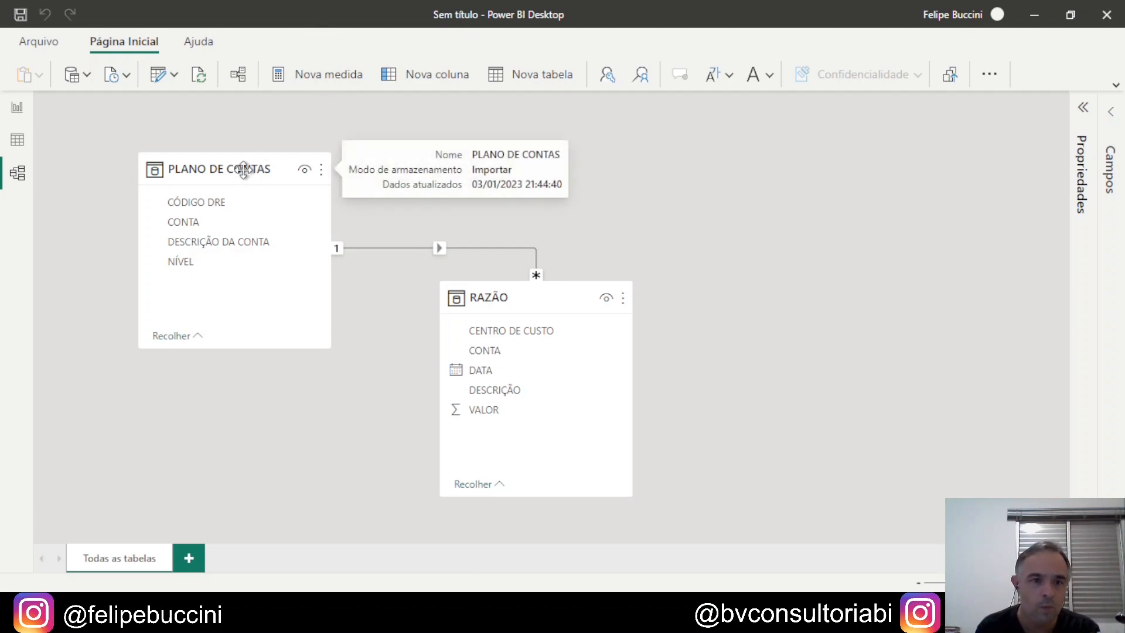
left_click_drag(244, 166, 293, 165)
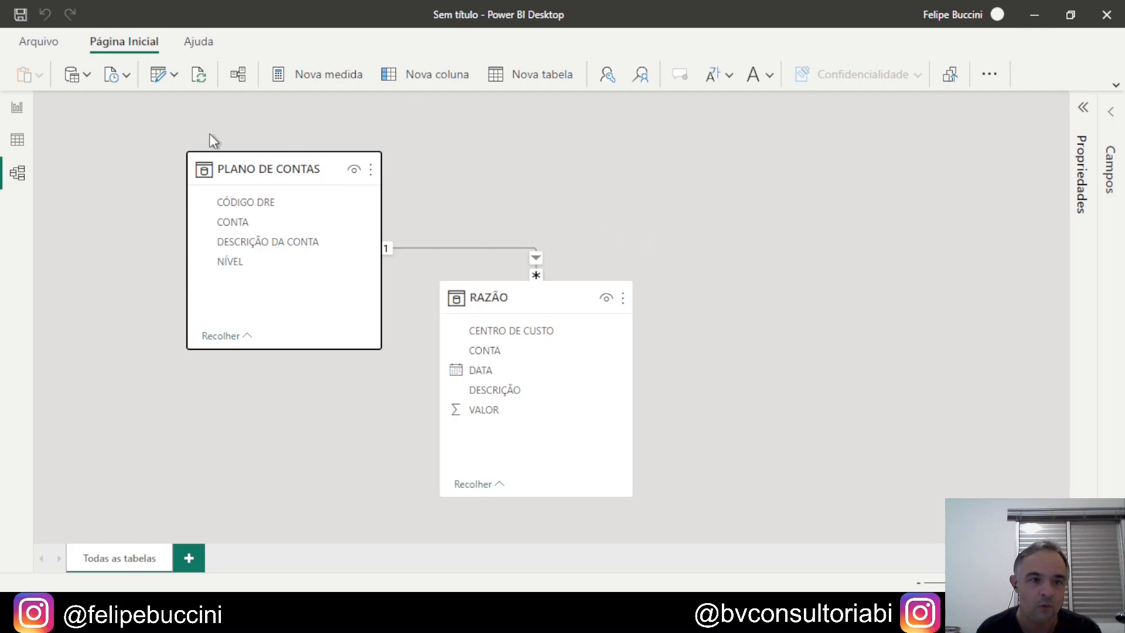
Review the report table and the settings of the PLANO DE CONTAS–RAZÃO relationship without changing them, and return to the report page.
left_click(22, 106)
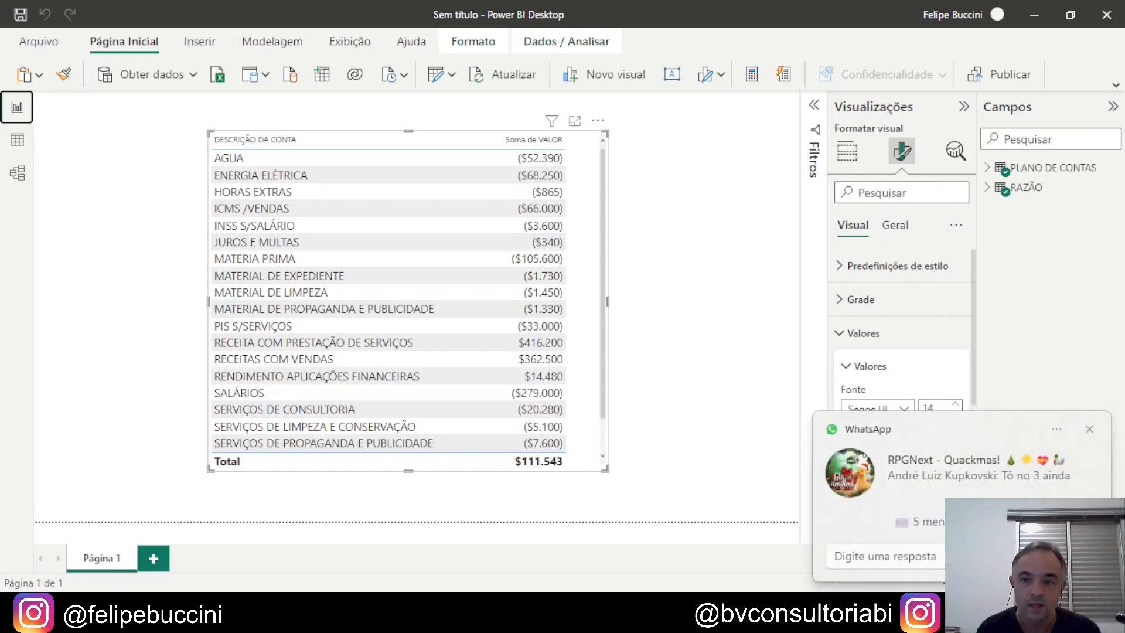
left_click(1089, 429)
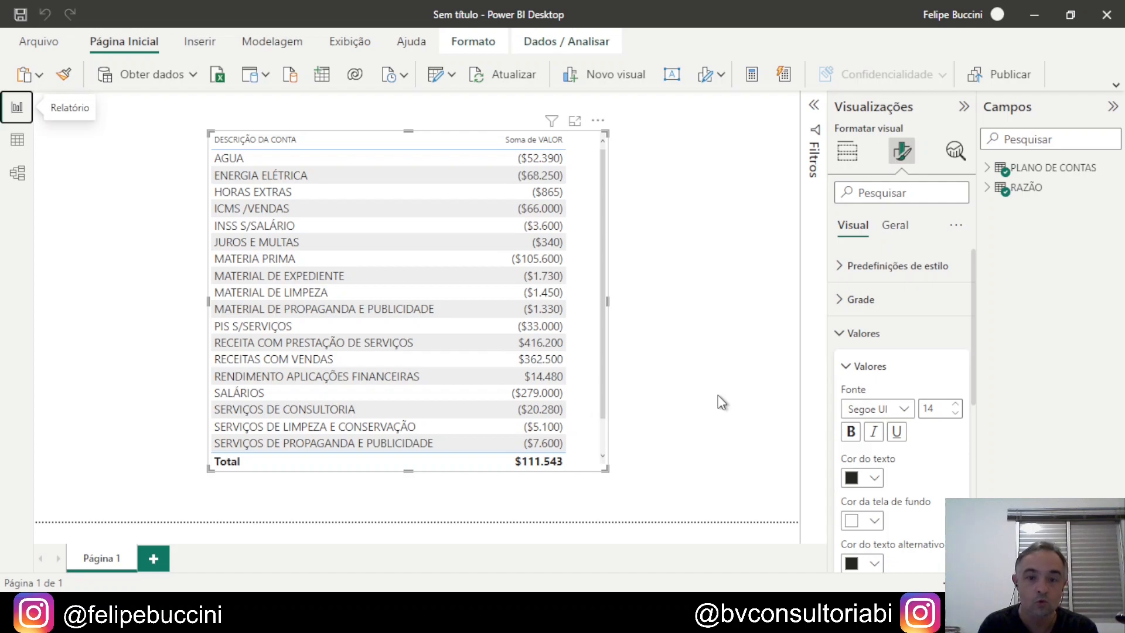
left_click(17, 173)
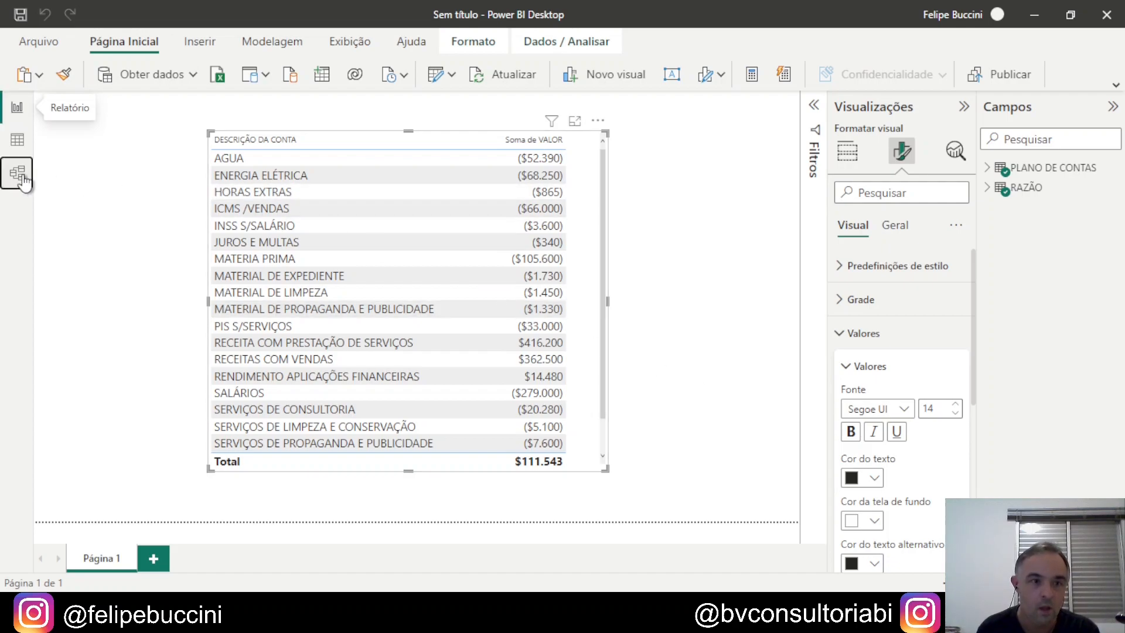
double_click(467, 249)
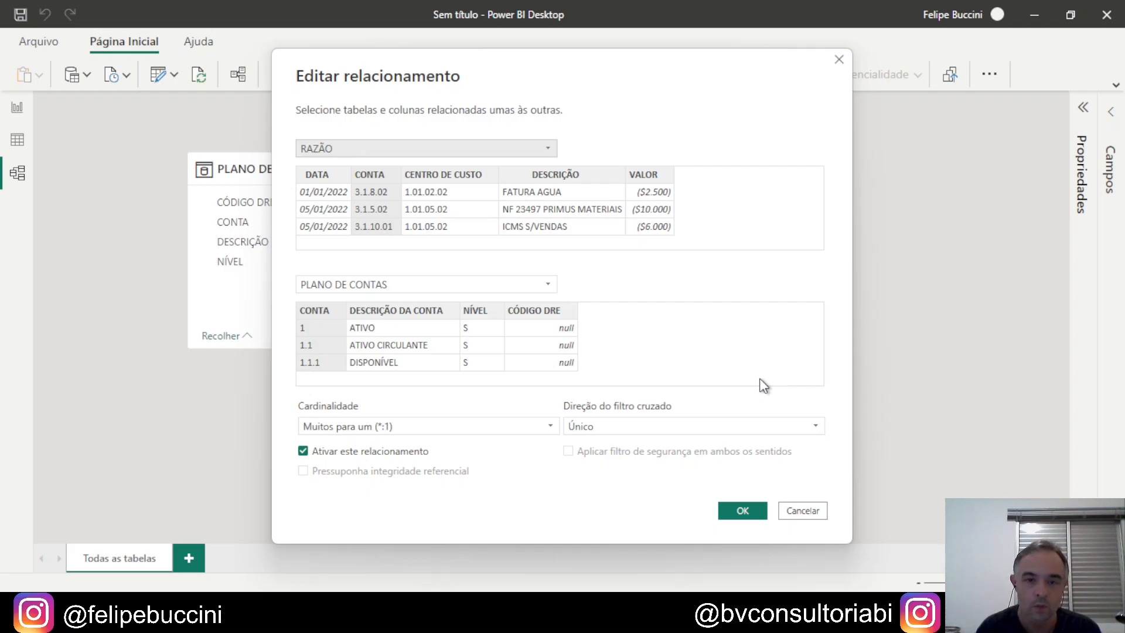
left_click(797, 509)
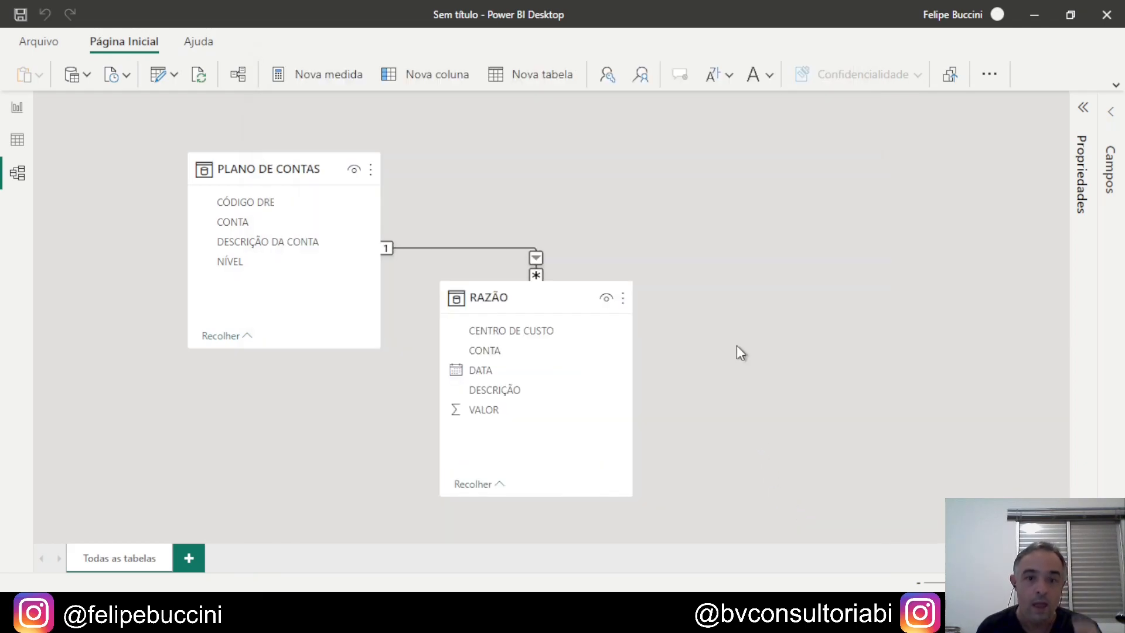
left_click(21, 106)
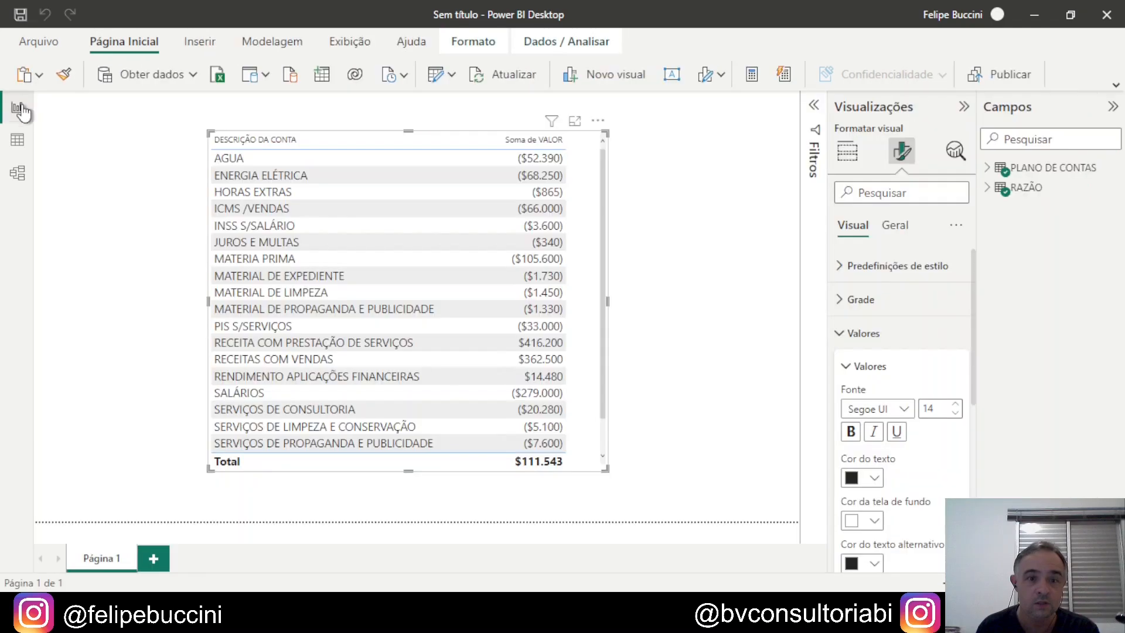